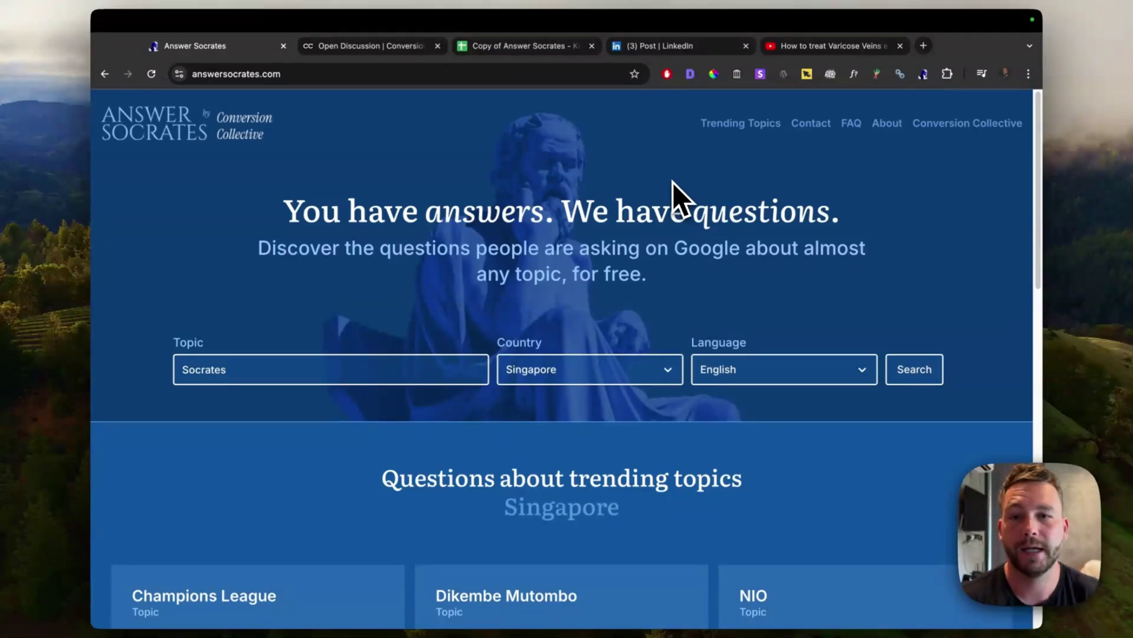
# Pick United States in the Country list in place of Singapore.
pyautogui.click(635, 371)
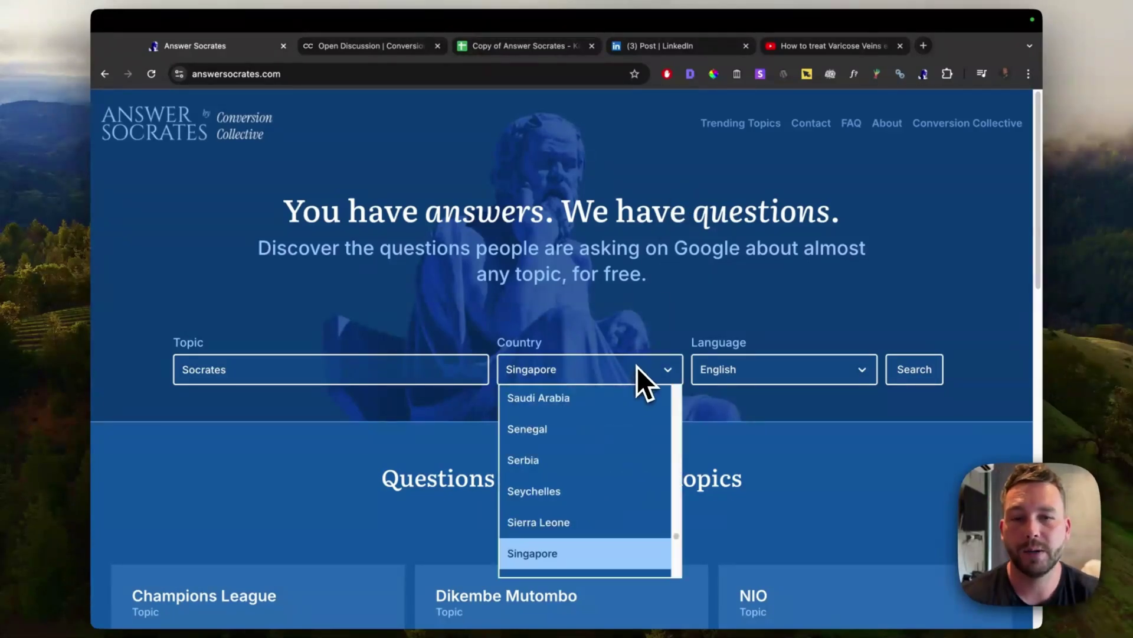
pyautogui.click(636, 367)
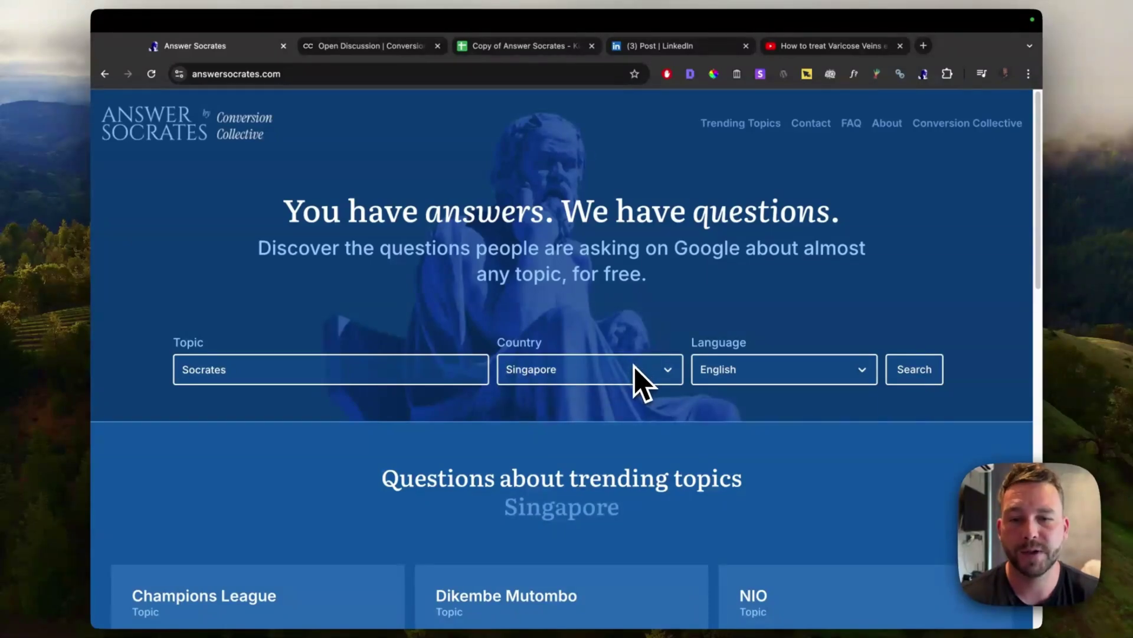
pyautogui.scroll(-4, 650, 369)
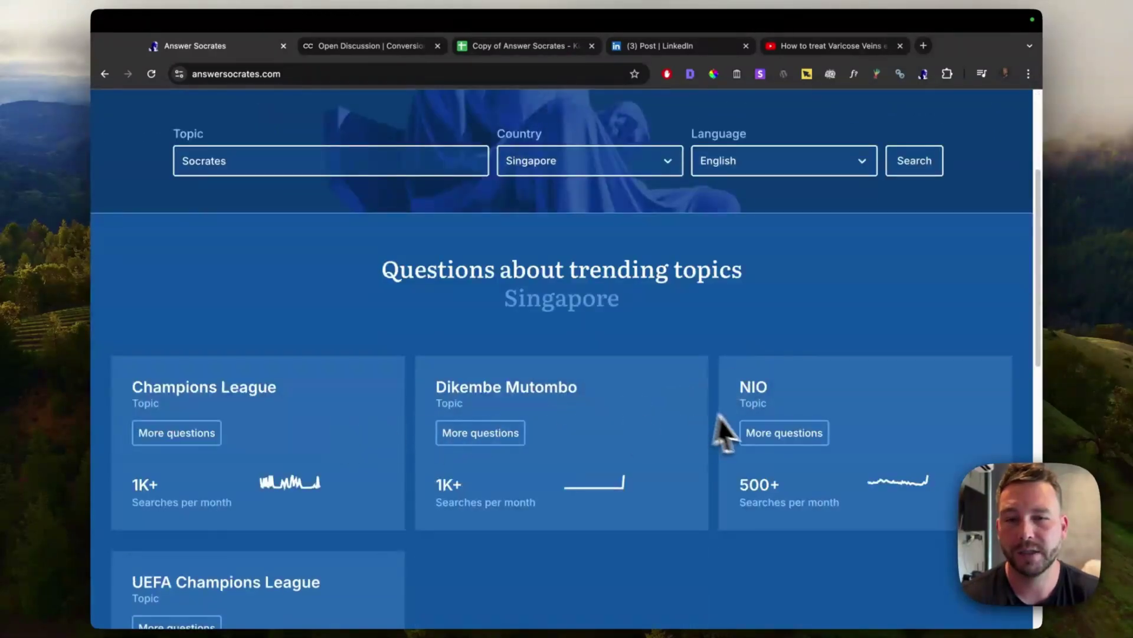
pyautogui.scroll(3, 725, 430)
pyautogui.click(656, 331)
pyautogui.scroll(-1, 594, 432)
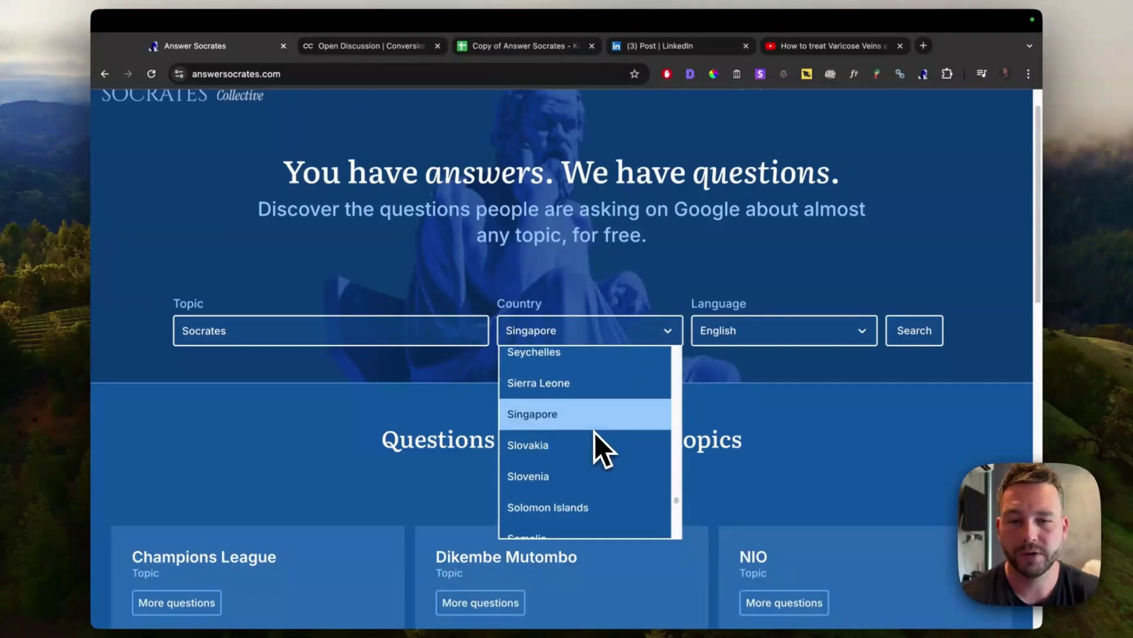
pyautogui.scroll(-10, 596, 434)
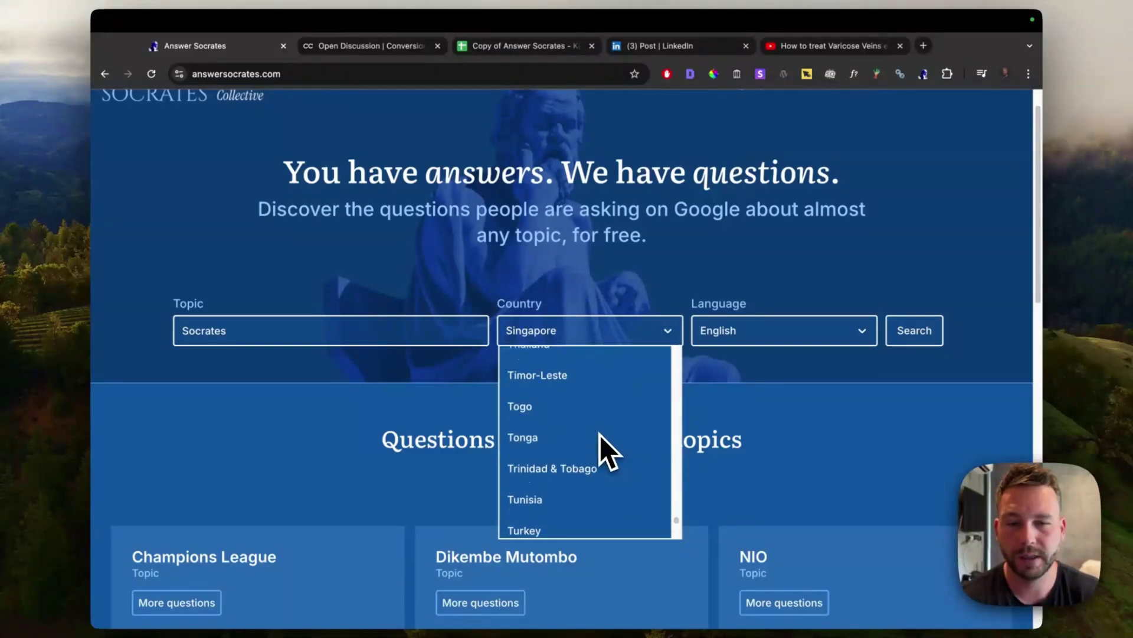
pyautogui.scroll(-3, 600, 435)
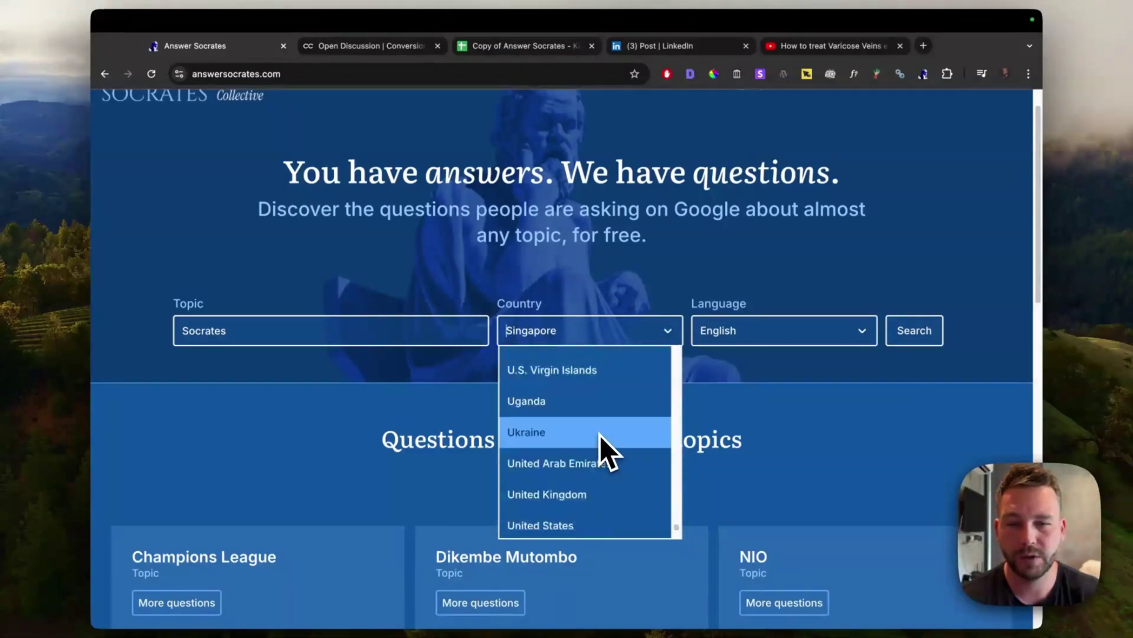
pyautogui.click(587, 523)
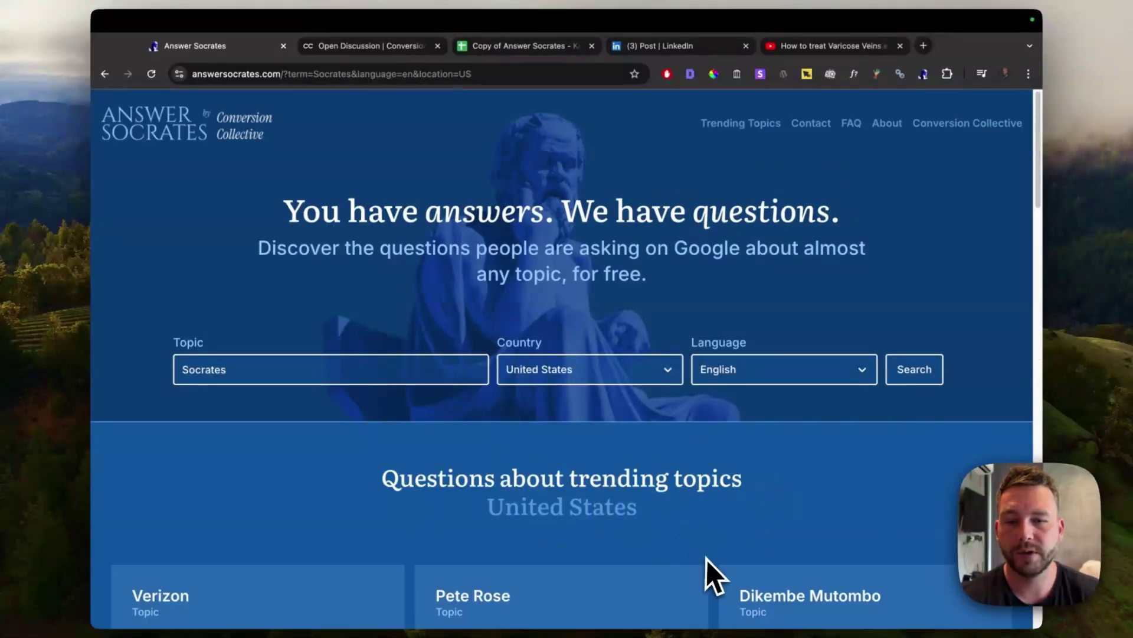
pyautogui.scroll(-5, 702, 532)
pyautogui.scroll(5, 698, 491)
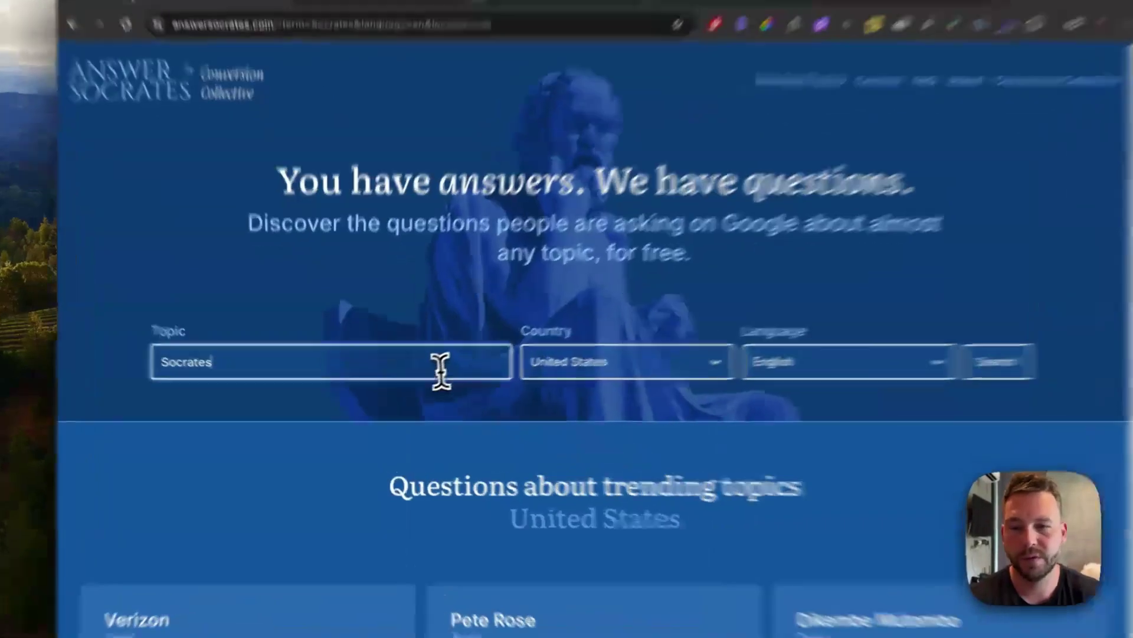
# Replace the topic 'Socrates' with 'Padel' and run the question search.
pyautogui.doubleClick(425, 372)
pyautogui.write('Pa')
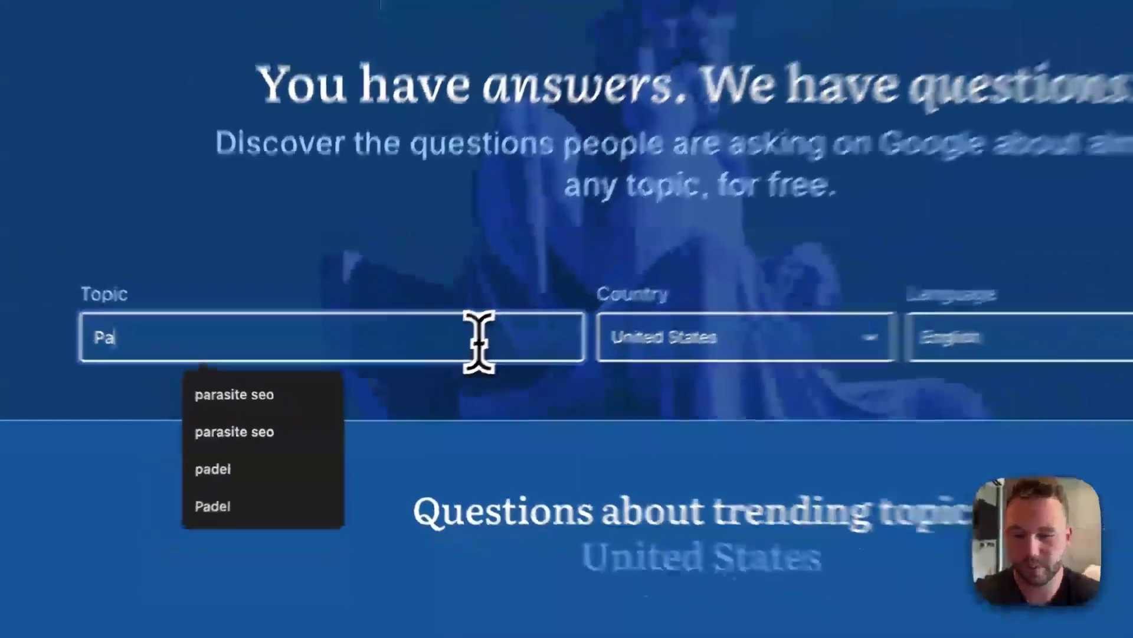
pyautogui.write('del')
pyautogui.press('Return')
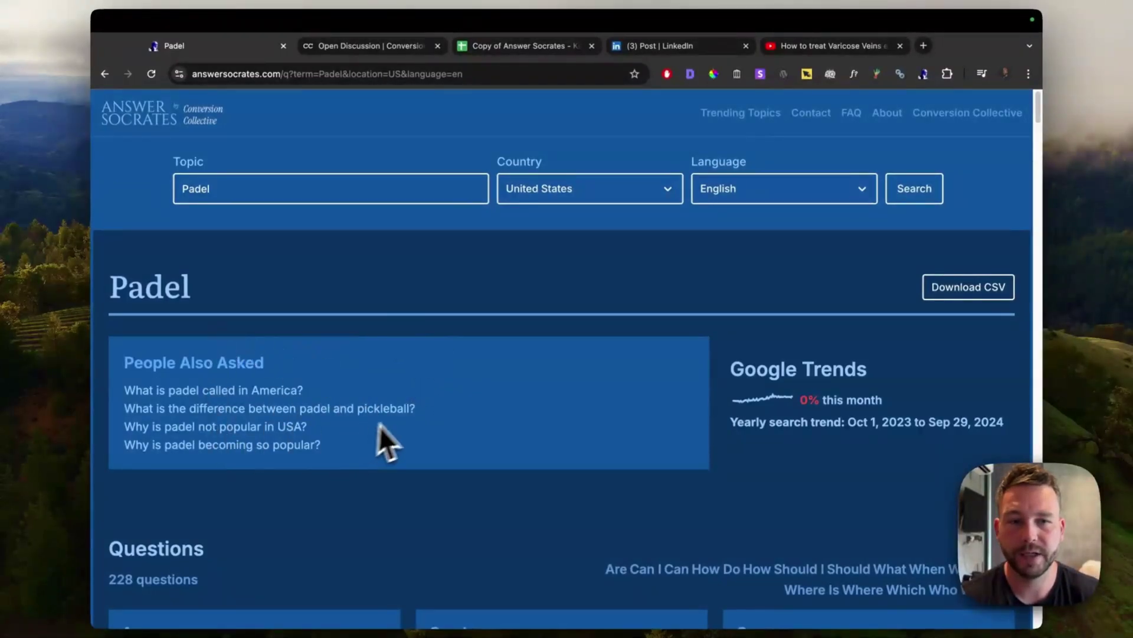
# Browse the 228 Padel questions, question-word groups and alphabetical lists, then return to the top.
pyautogui.scroll(-4, 713, 442)
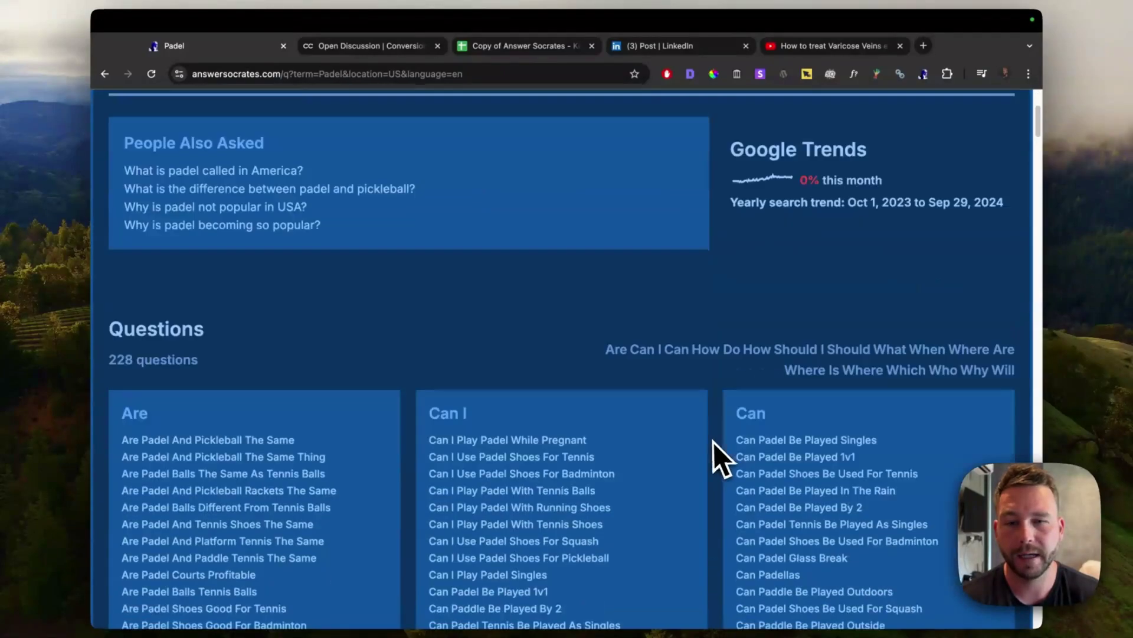
pyautogui.scroll(-3, 732, 389)
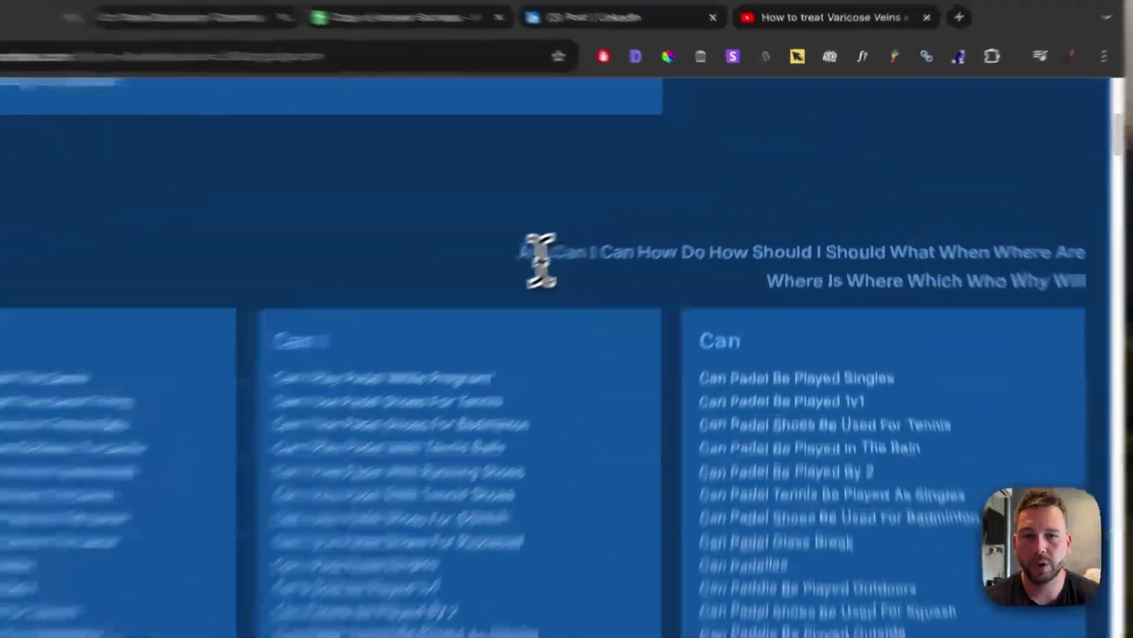
pyautogui.moveTo(540, 259); pyautogui.dragTo(1092, 284)
pyautogui.click(740, 346)
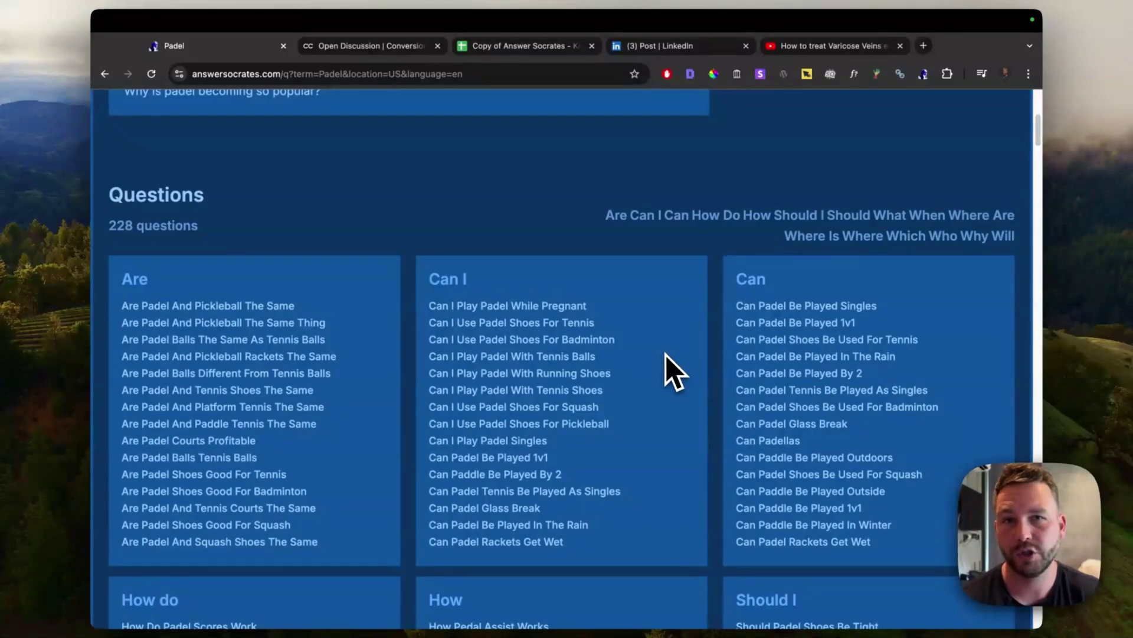
pyautogui.scroll(-15, 665, 358)
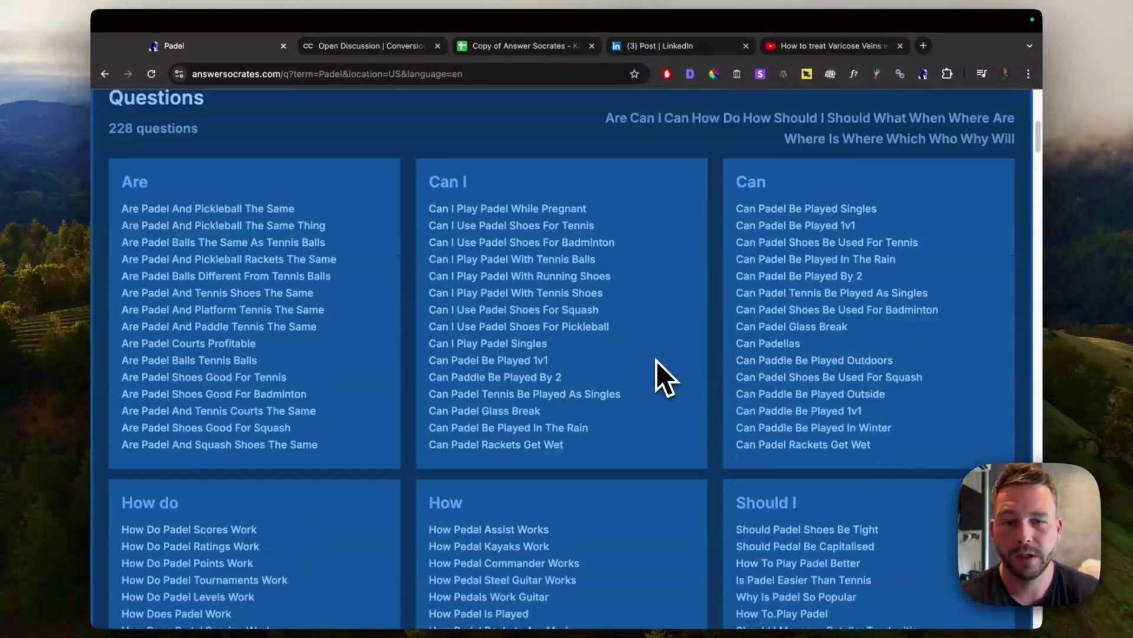
pyautogui.scroll(-10, 665, 360)
pyautogui.scroll(15, 668, 362)
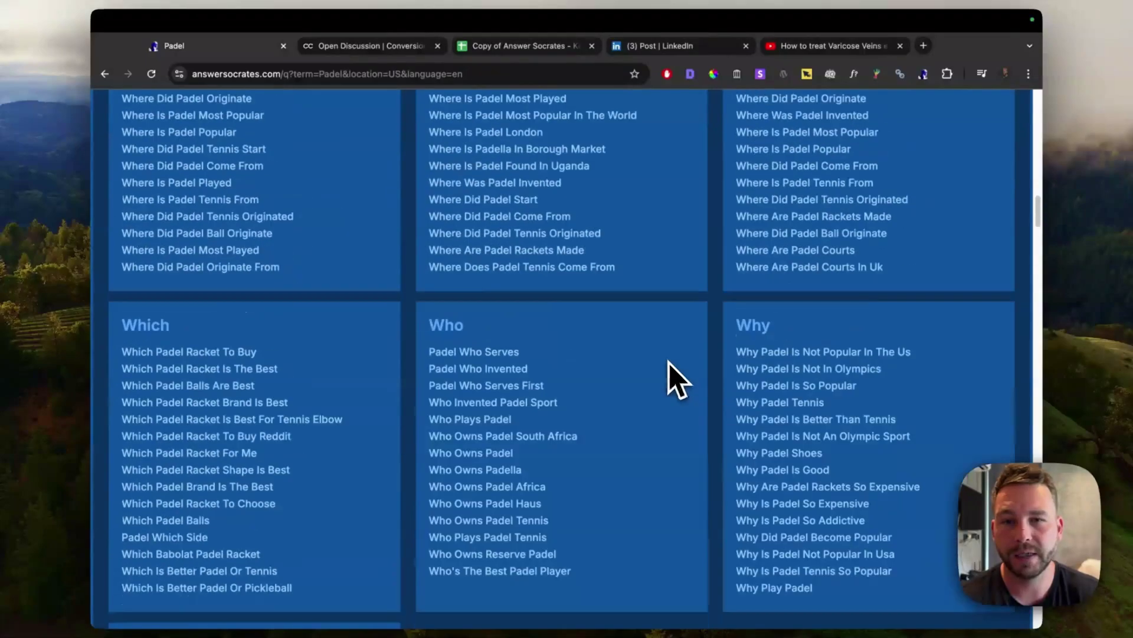
pyautogui.scroll(-20, 671, 365)
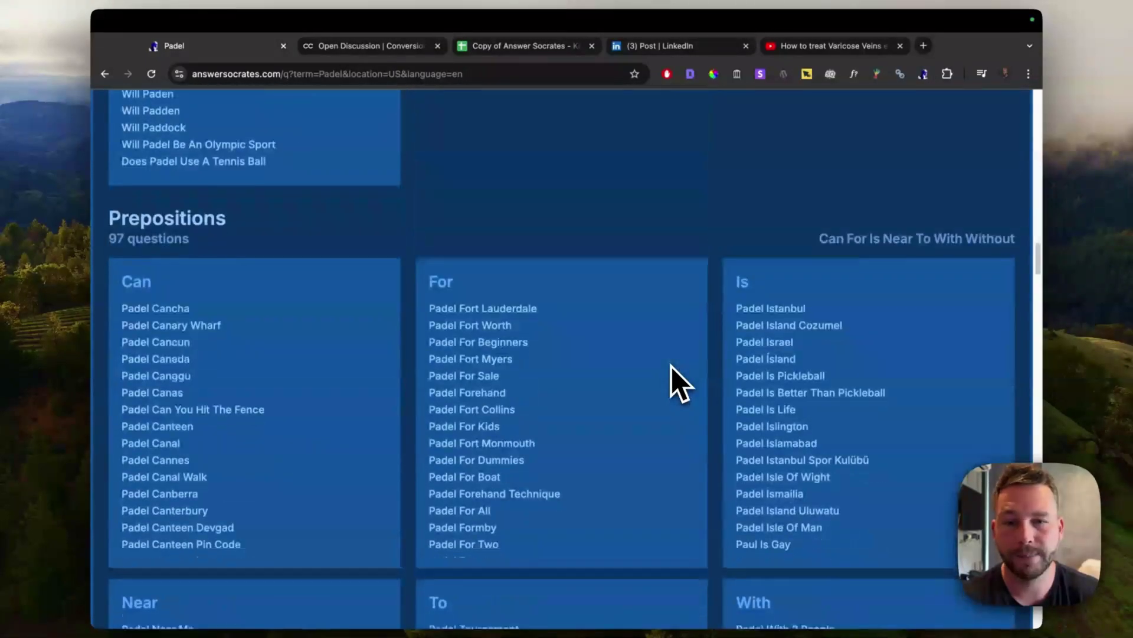
pyautogui.scroll(-20, 672, 366)
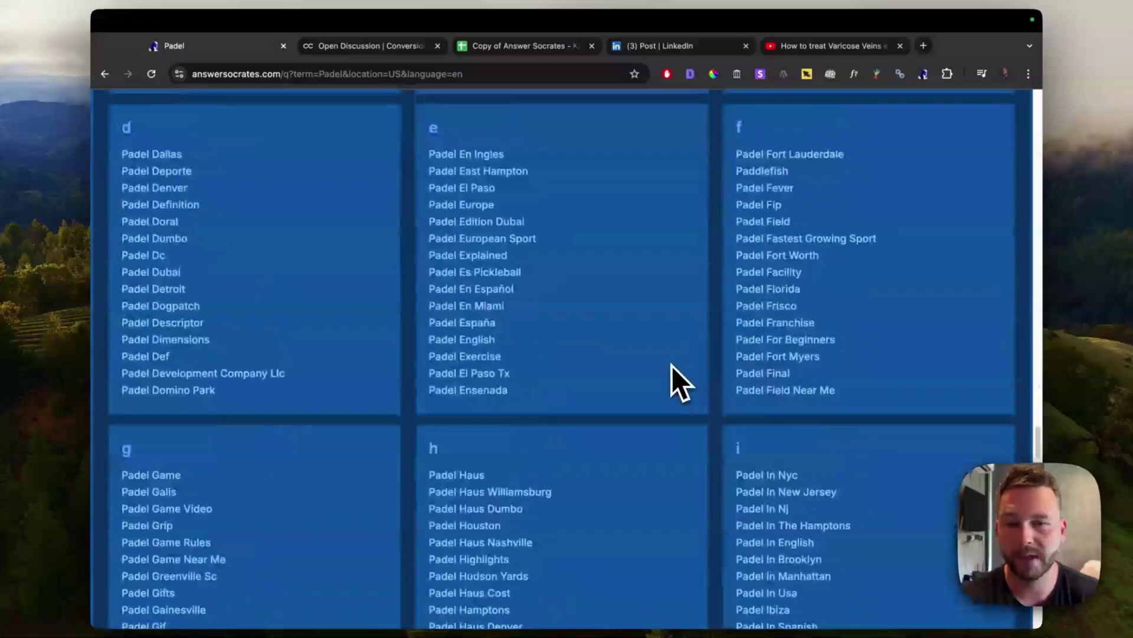
pyautogui.scroll(-20, 671, 366)
pyautogui.scroll(5, 672, 361)
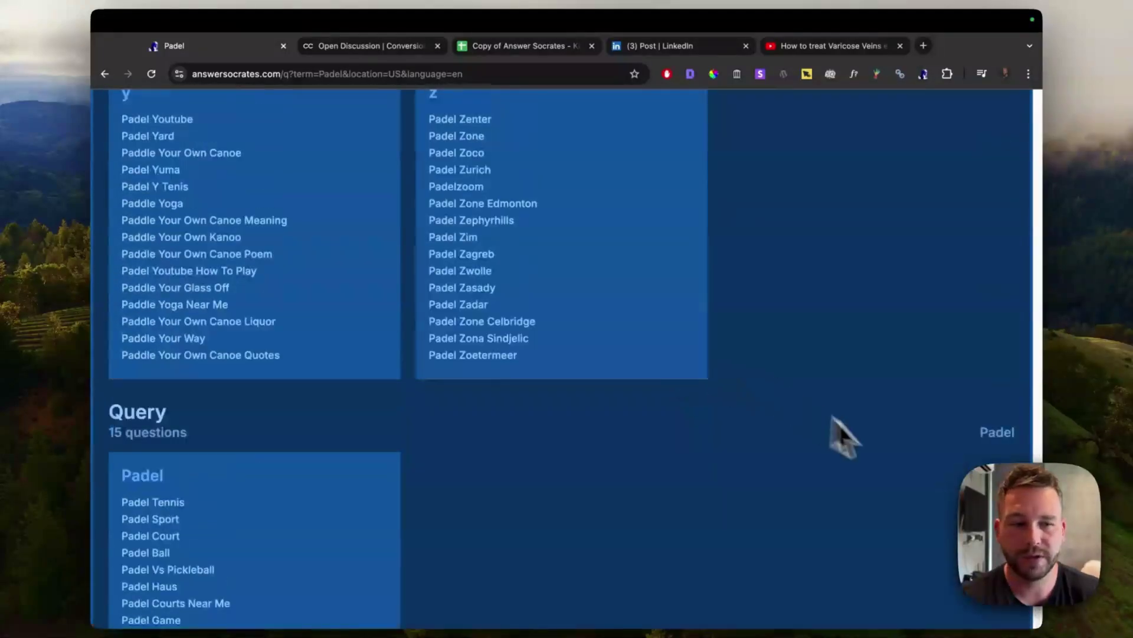
pyautogui.moveTo(1039, 590); pyautogui.dragTo(1043, 90)
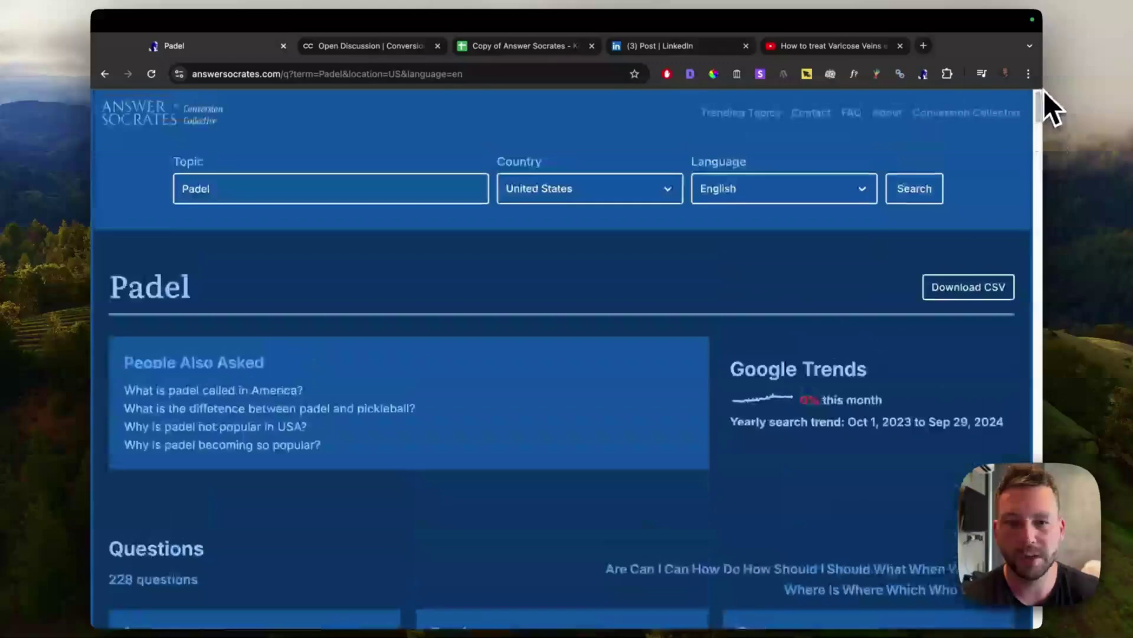
# Download the Padel question results as a CSV file.
pyautogui.click(975, 289)
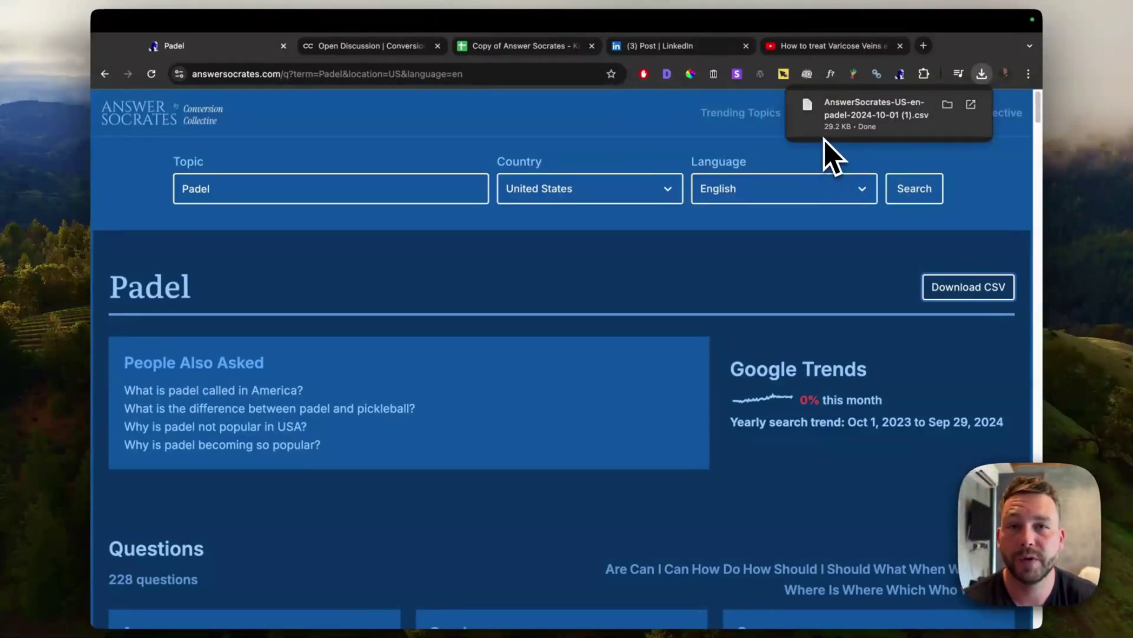
# Switch to the Conversion Collective discussion page.
pyautogui.click(394, 47)
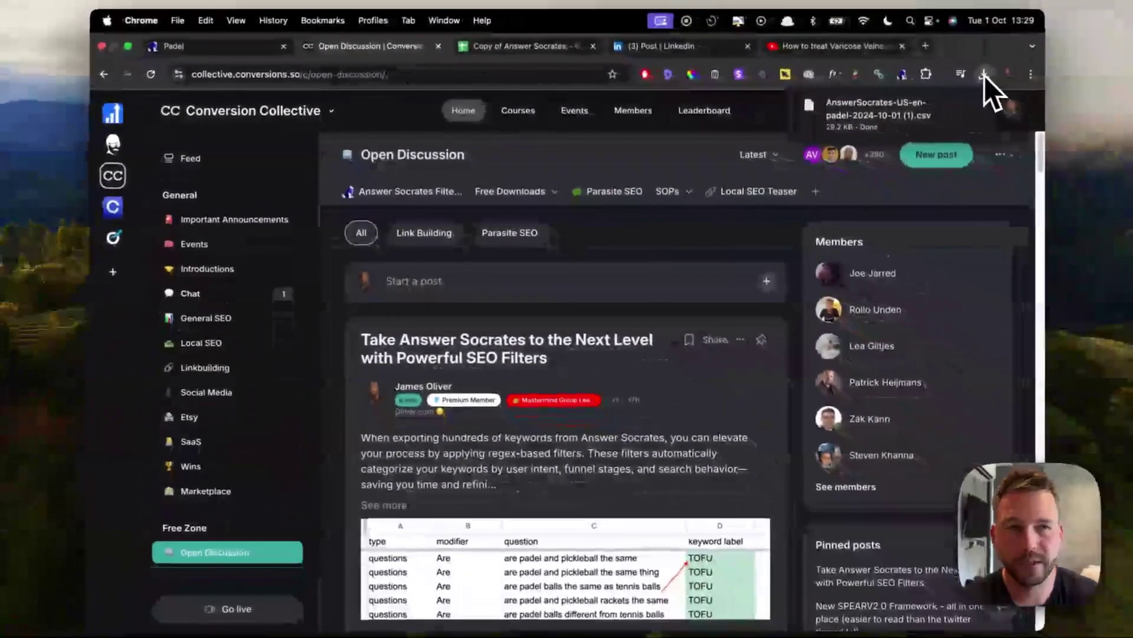
# Dismiss the download notice and scroll the feed to the SEO Filters post.
pyautogui.click(982, 76)
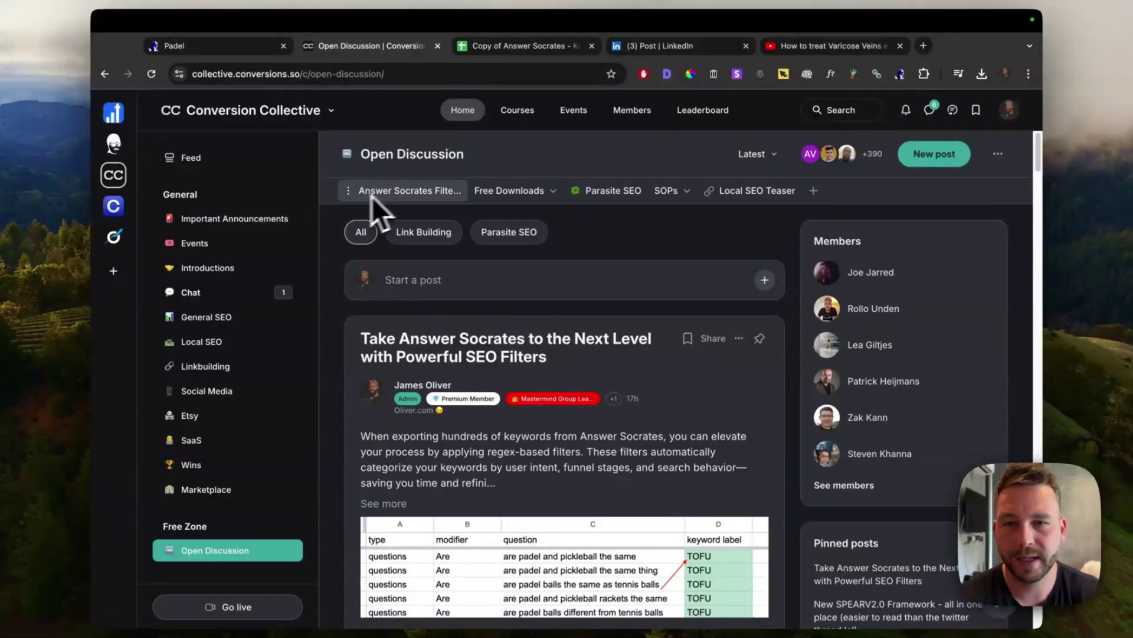
pyautogui.scroll(-3, 667, 402)
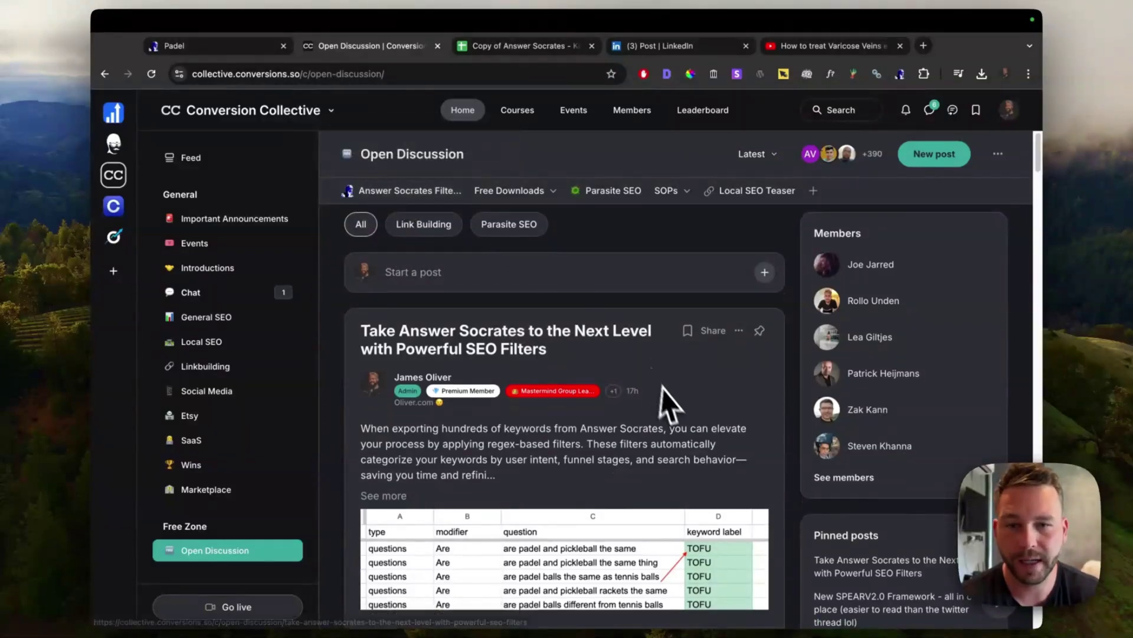
pyautogui.scroll(3, 530, 313)
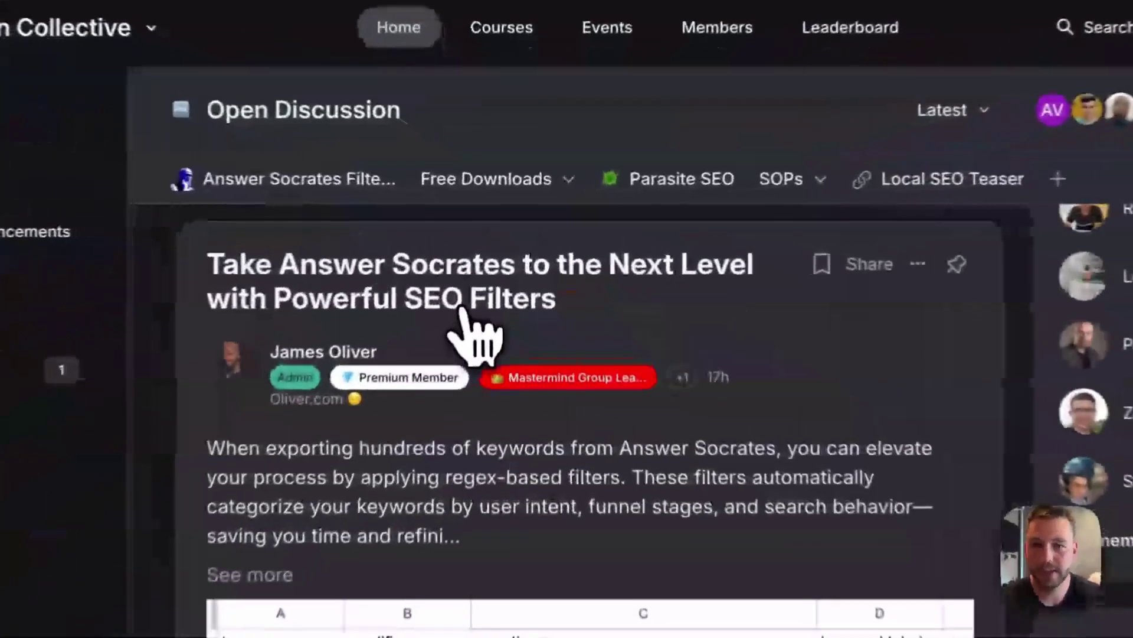
pyautogui.click(492, 283)
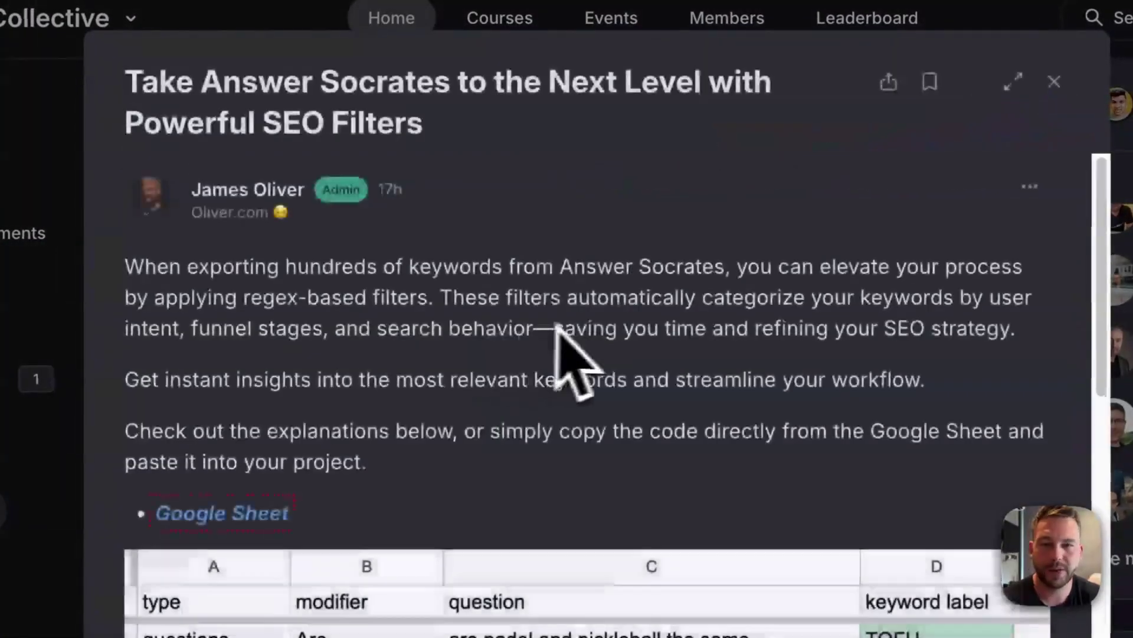
pyautogui.scroll(-1, 608, 329)
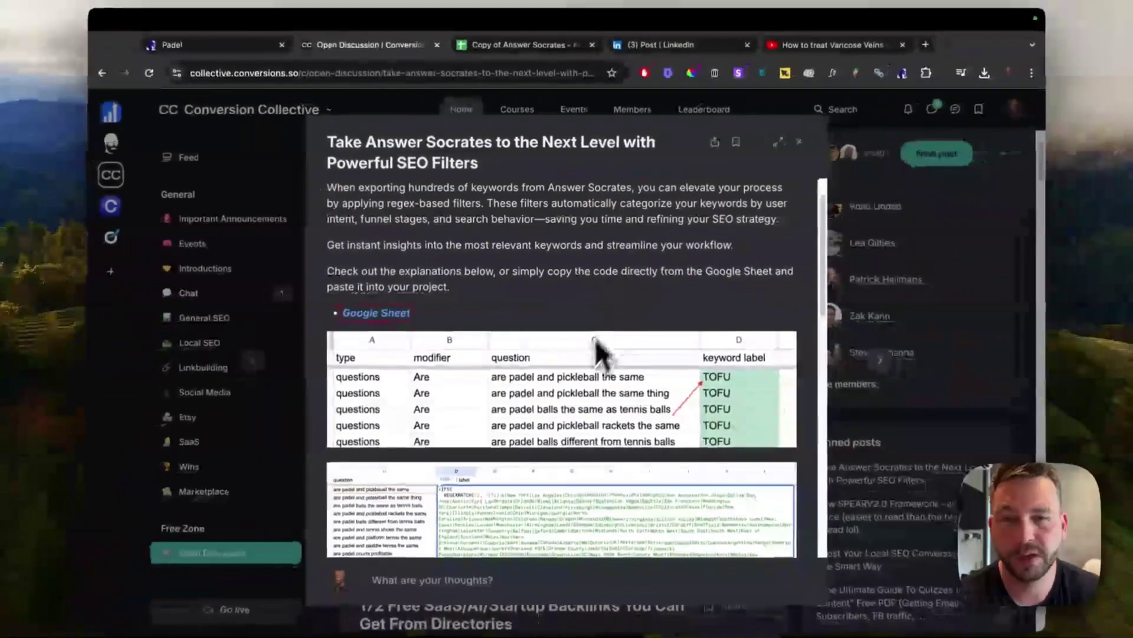
pyautogui.scroll(-3, 656, 409)
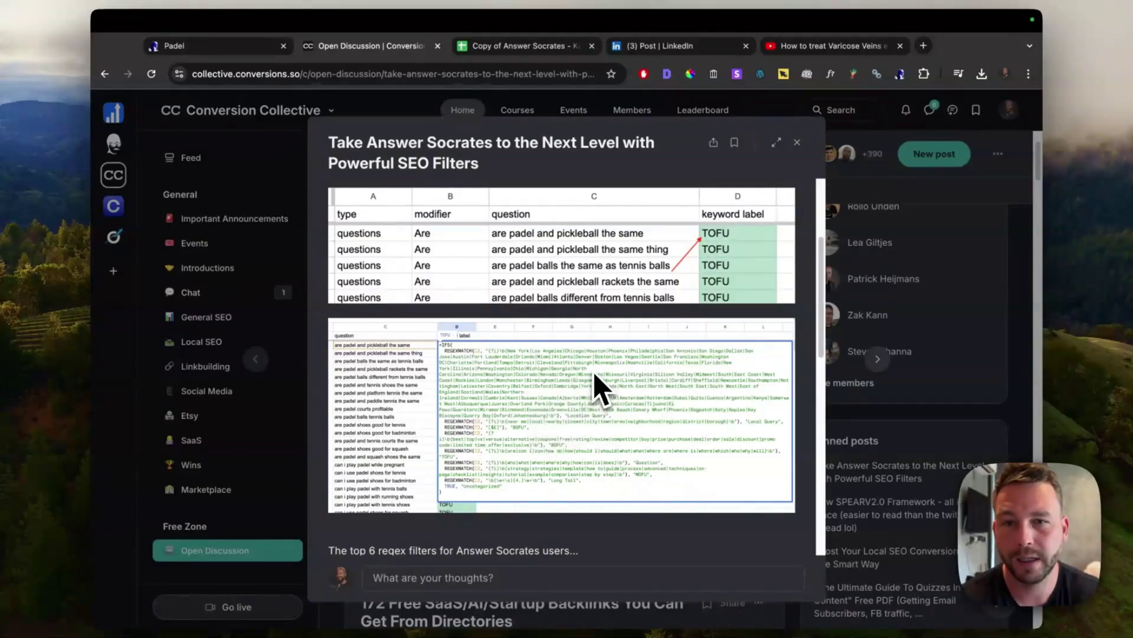
pyautogui.scroll(3, 598, 387)
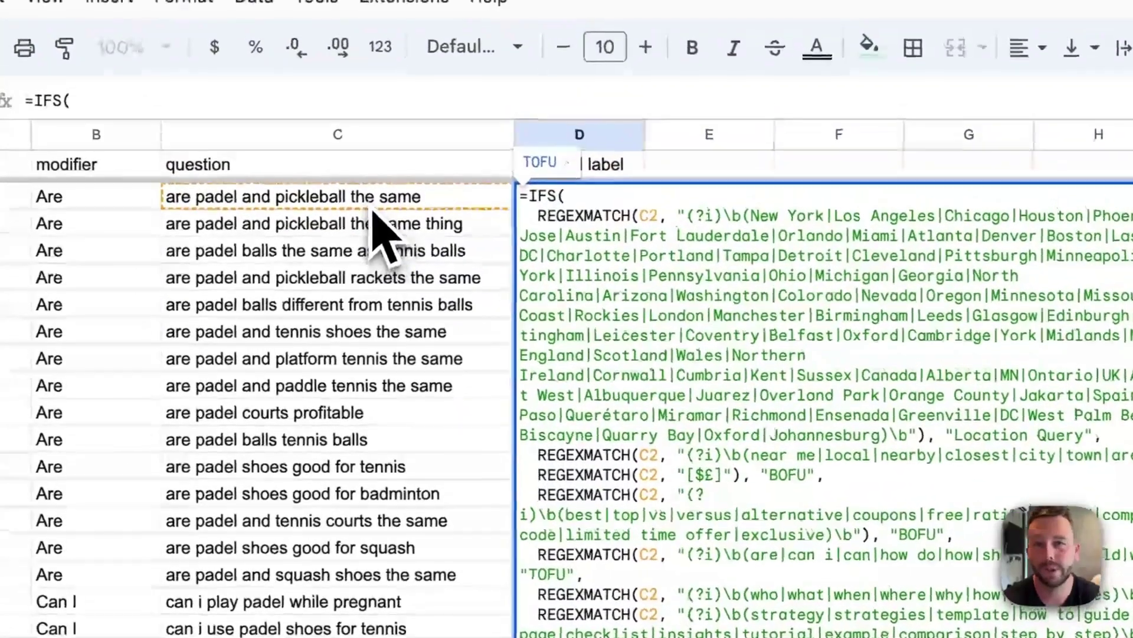
# Exit the D2 formula and review column D labels, inspecting the 'where is padel london' entry.
pyautogui.click(372, 207)
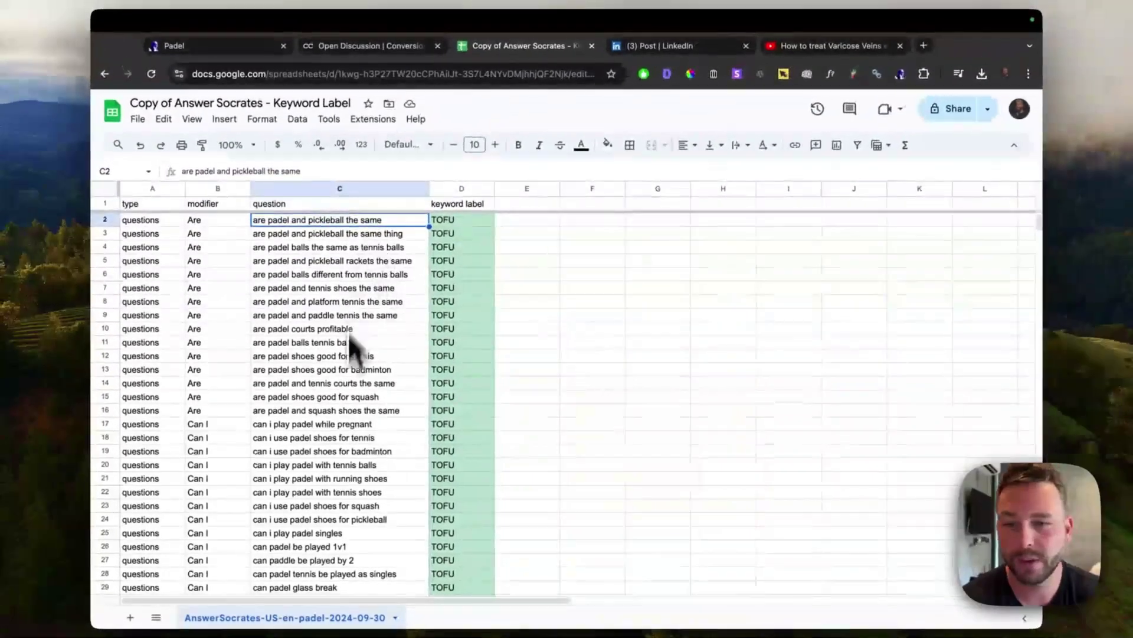
pyautogui.scroll(-20, 348, 334)
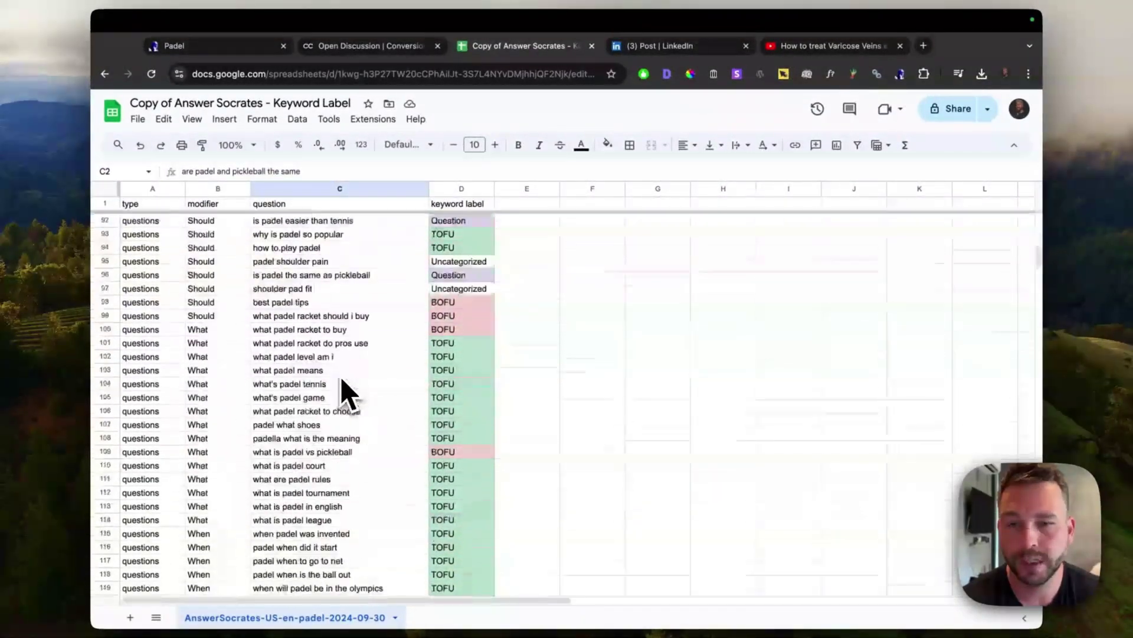
pyautogui.scroll(3, 354, 392)
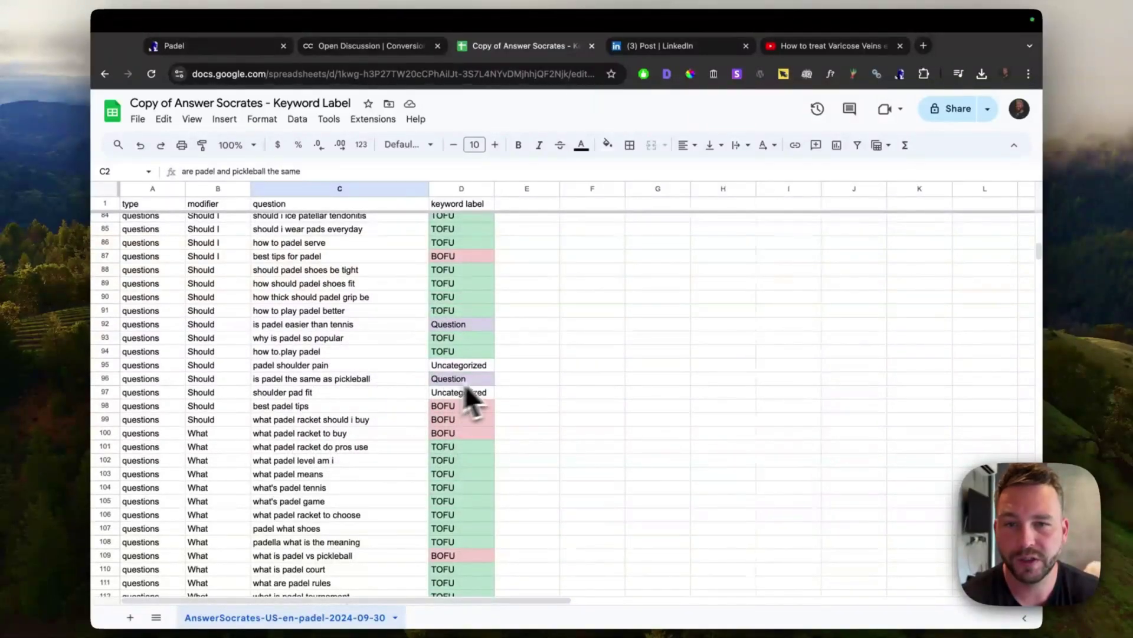
pyautogui.scroll(-15, 632, 448)
pyautogui.scroll(-8, 632, 448)
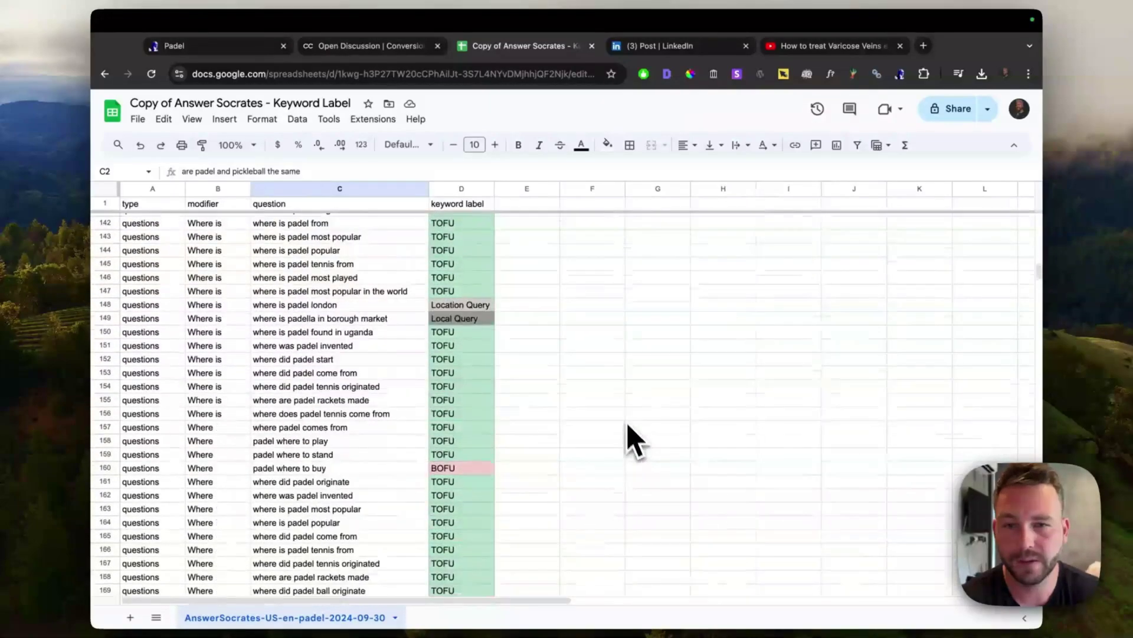
pyautogui.doubleClick(388, 304)
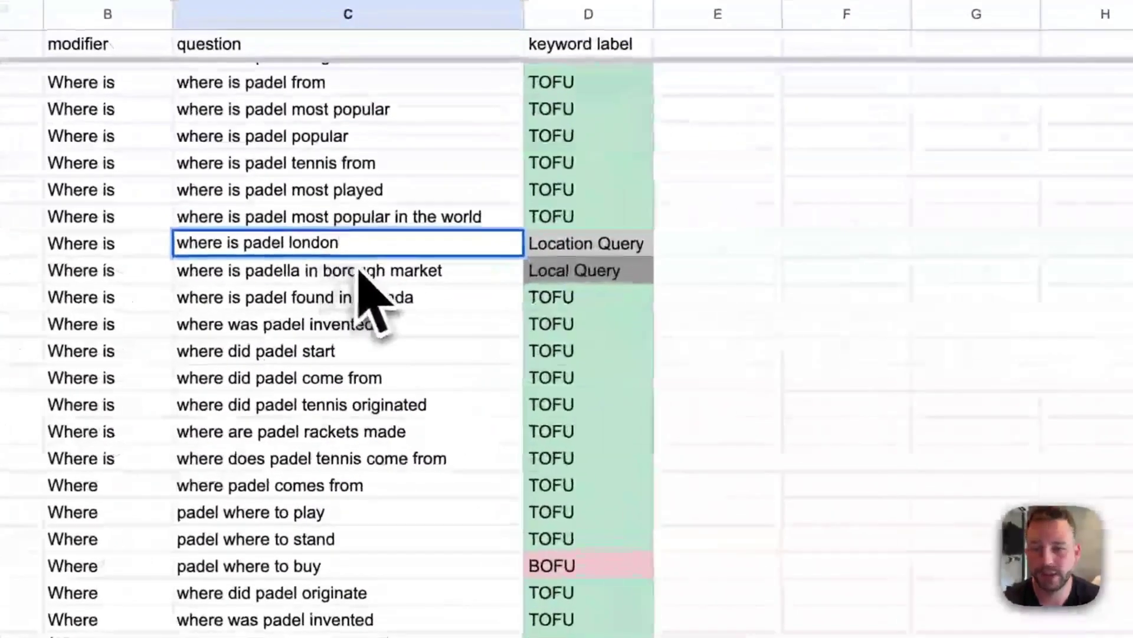
pyautogui.press('Return')
# Scroll through the remaining labels, then return to the top to view D2's IFS formula.
pyautogui.scroll(-4, 593, 316)
pyautogui.scroll(-20, 702, 402)
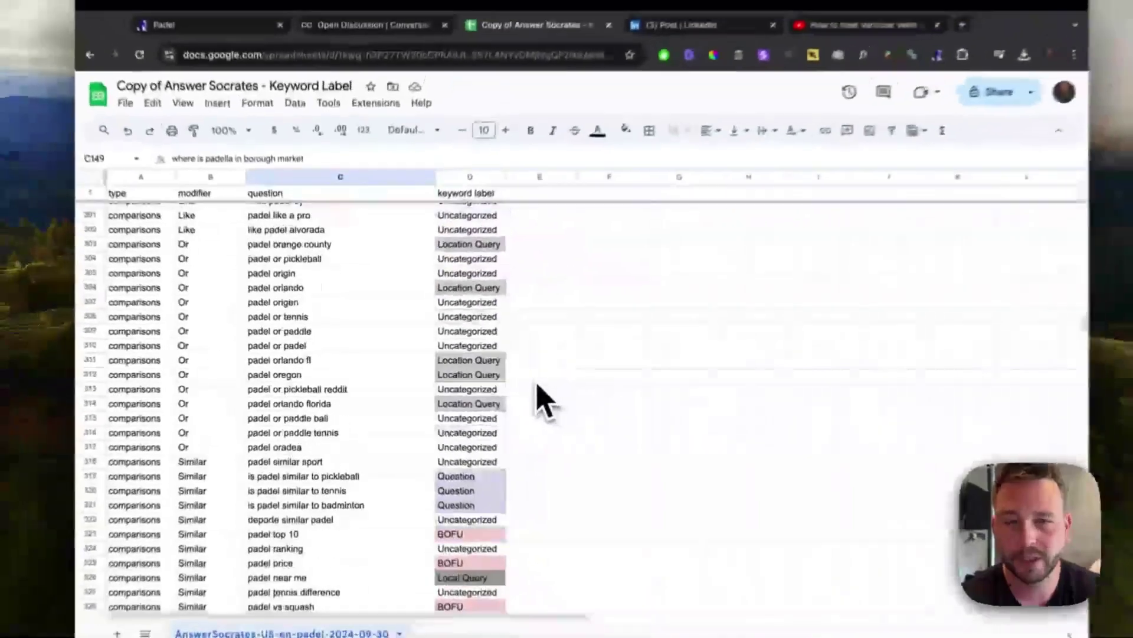
pyautogui.scroll(-20, 541, 401)
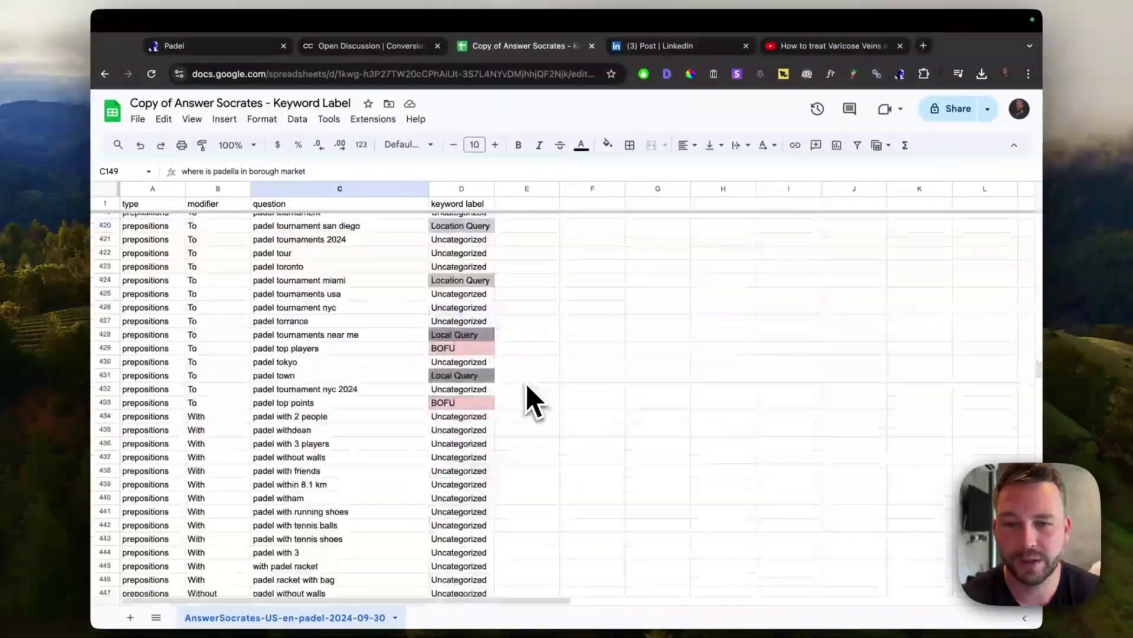
pyautogui.scroll(-20, 532, 396)
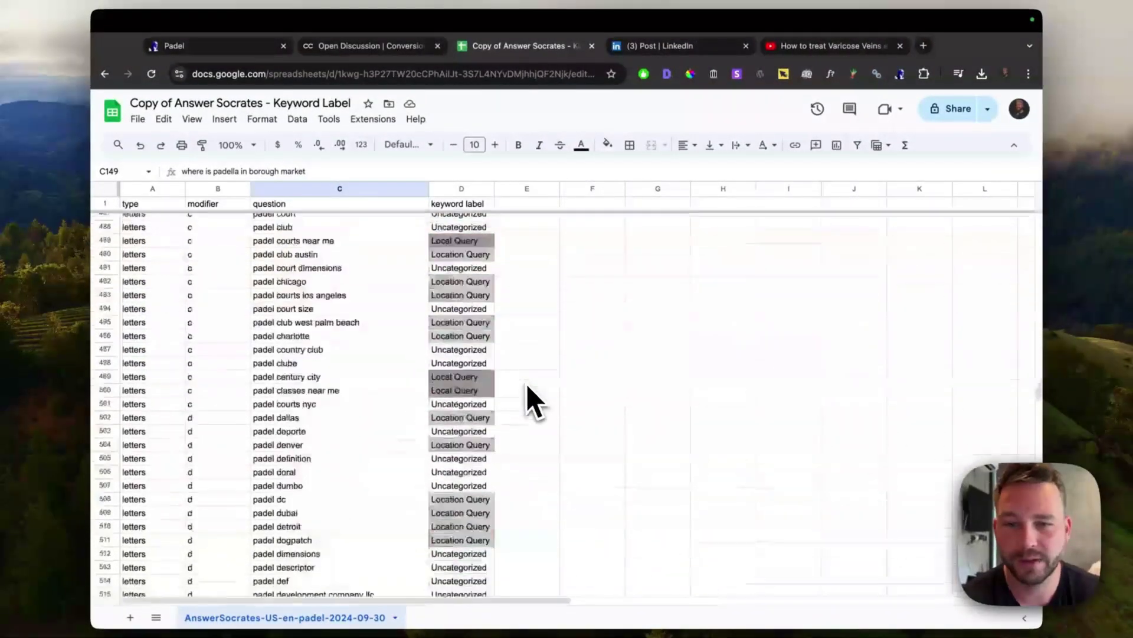
pyautogui.scroll(20, 532, 400)
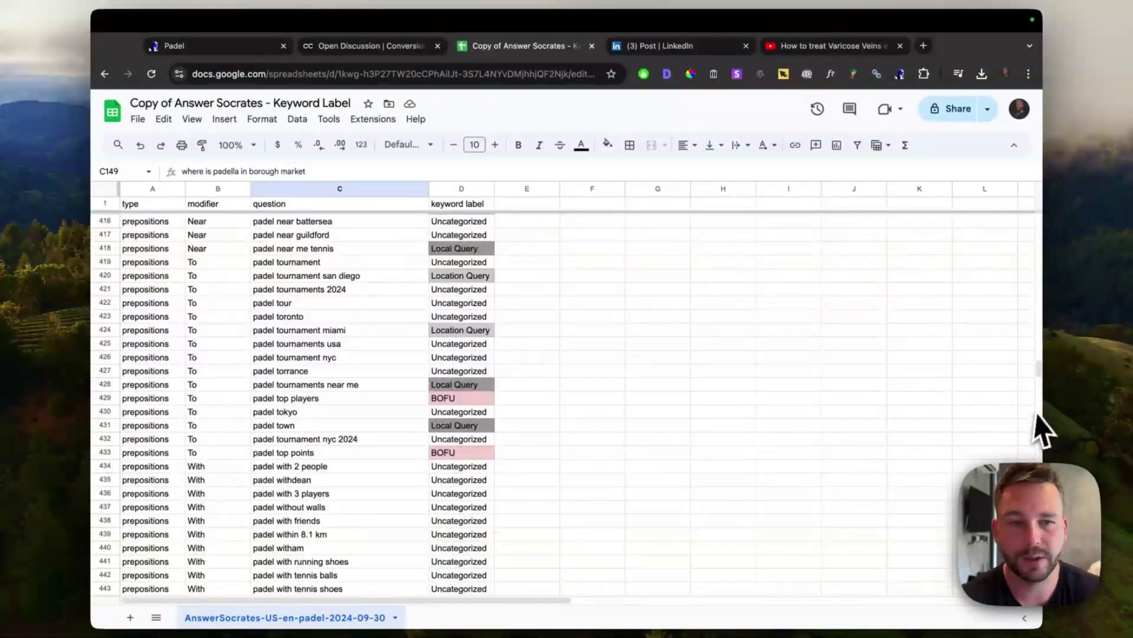
pyautogui.moveTo(1039, 382); pyautogui.dragTo(1044, 211)
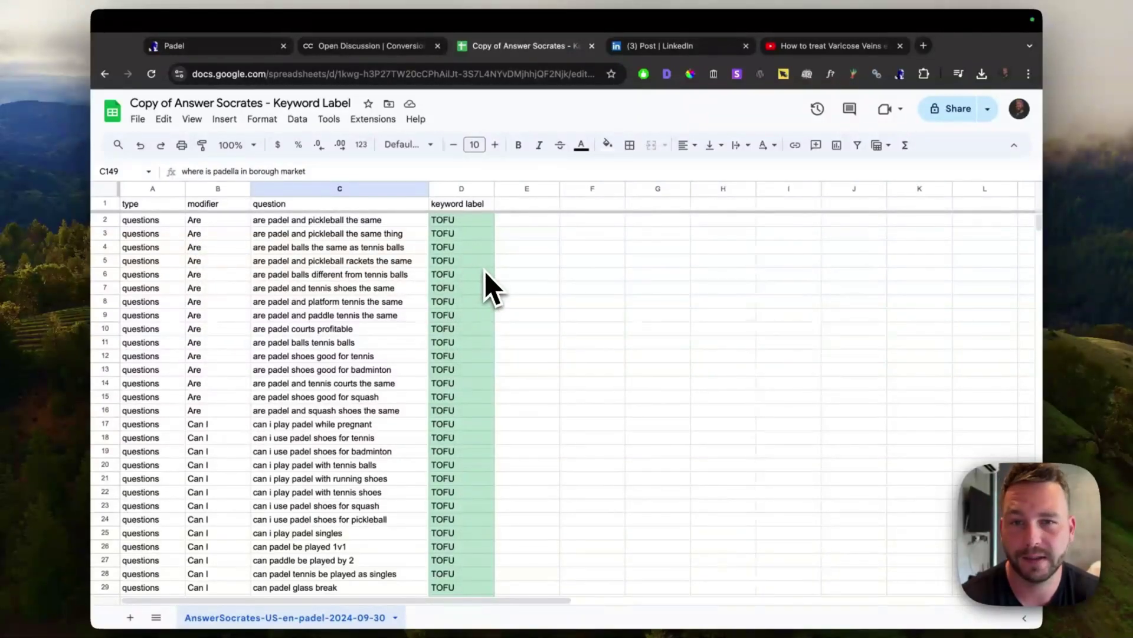
pyautogui.doubleClick(477, 225)
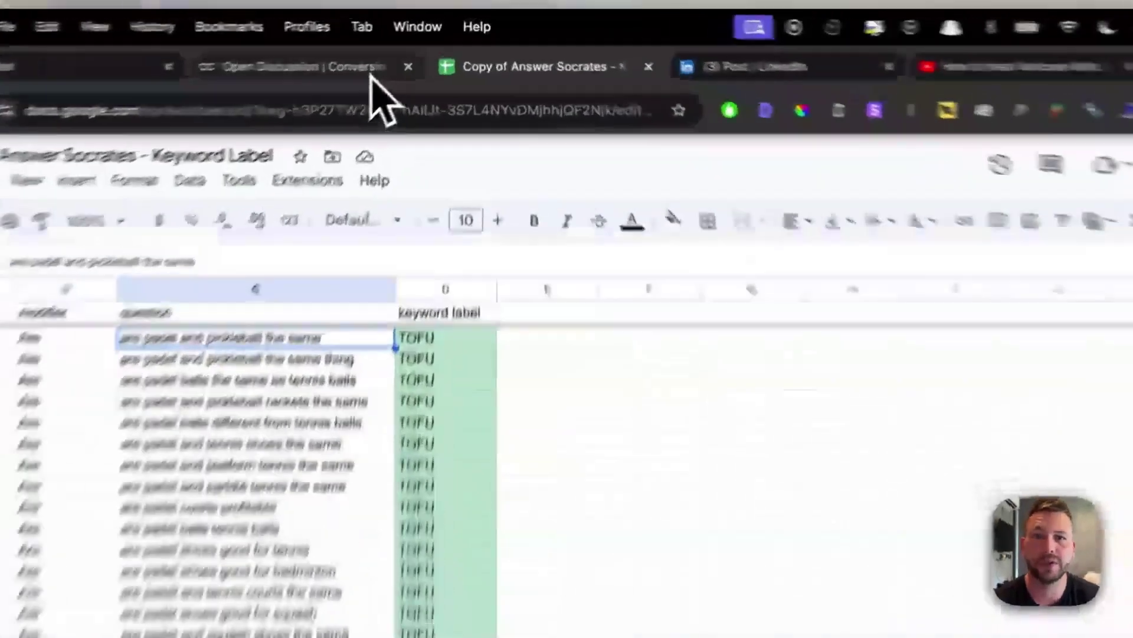
# Return to the Open Discussion feed and expand the Free Downloads and SOPs folders.
pyautogui.click(422, 49)
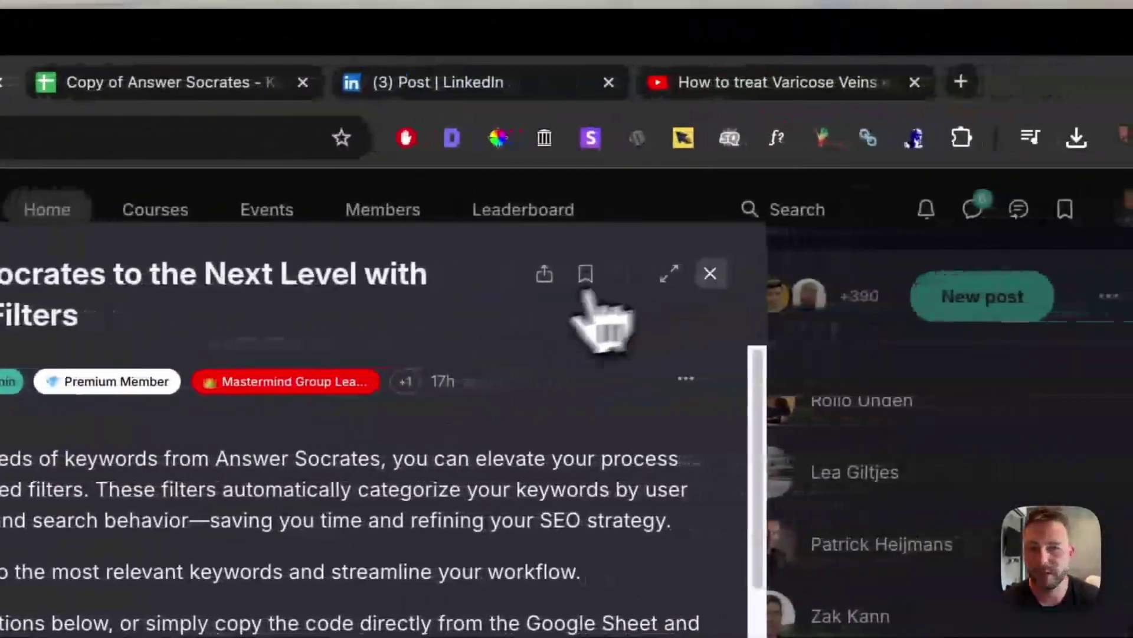
pyautogui.press('Escape')
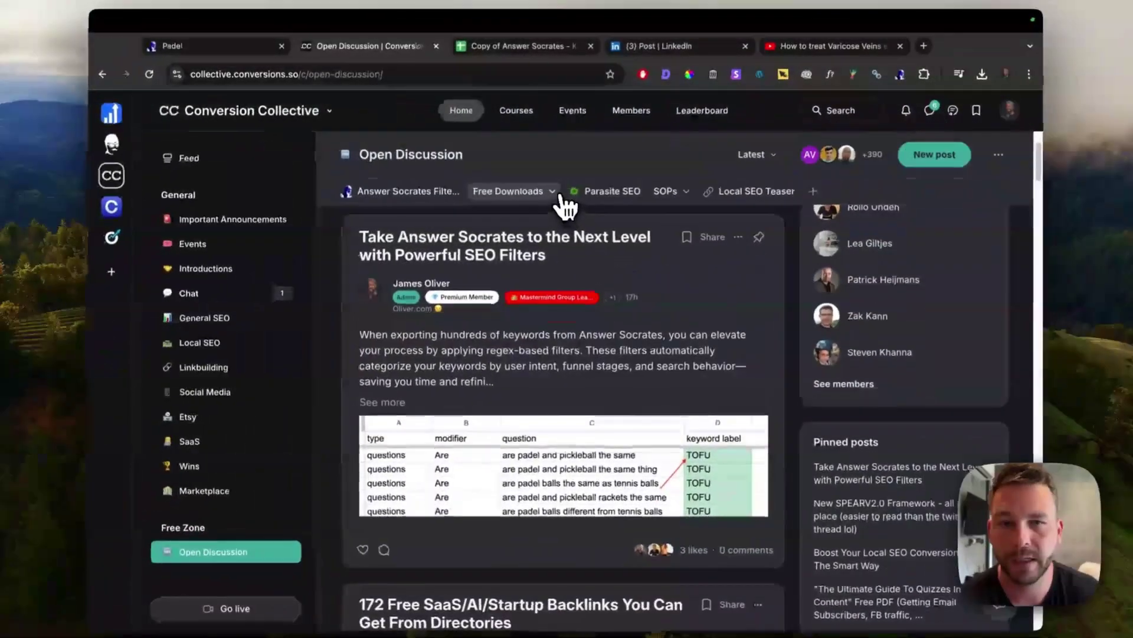
pyautogui.click(560, 198)
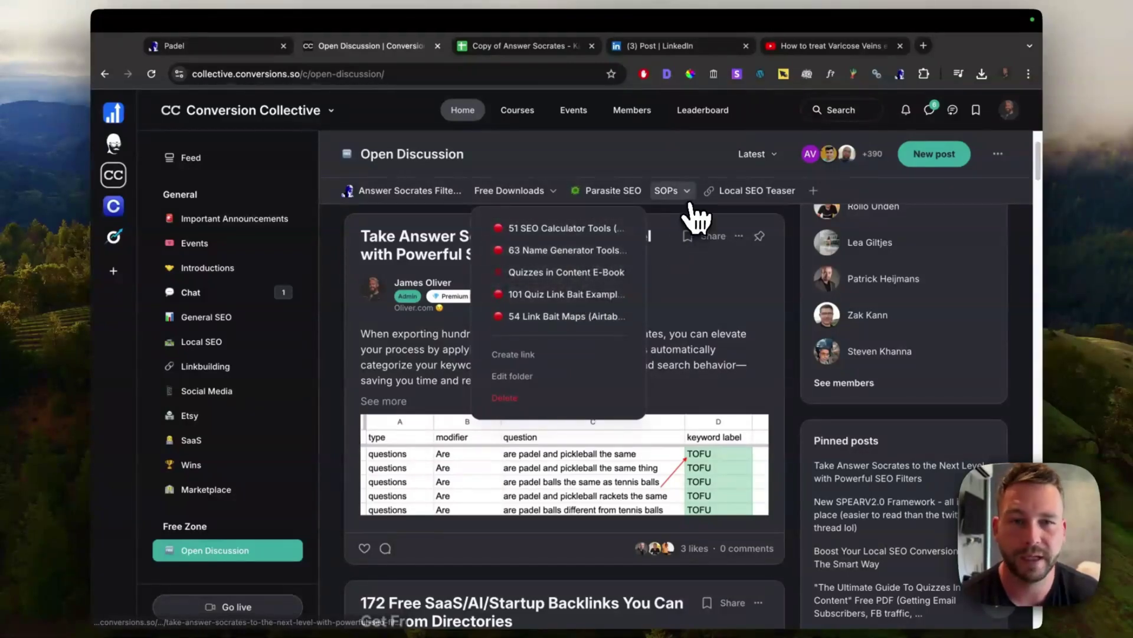
pyautogui.click(667, 190)
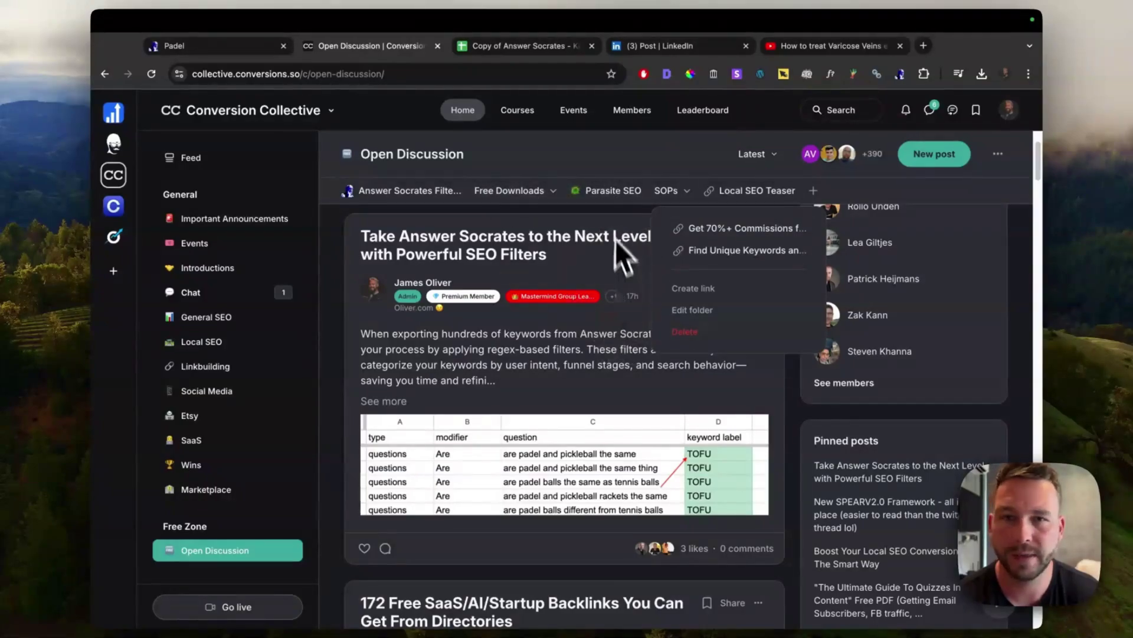
# Read the LinkedIn post crediting Answer Socrates, then view the varicose veins video (708K views).
pyautogui.click(682, 52)
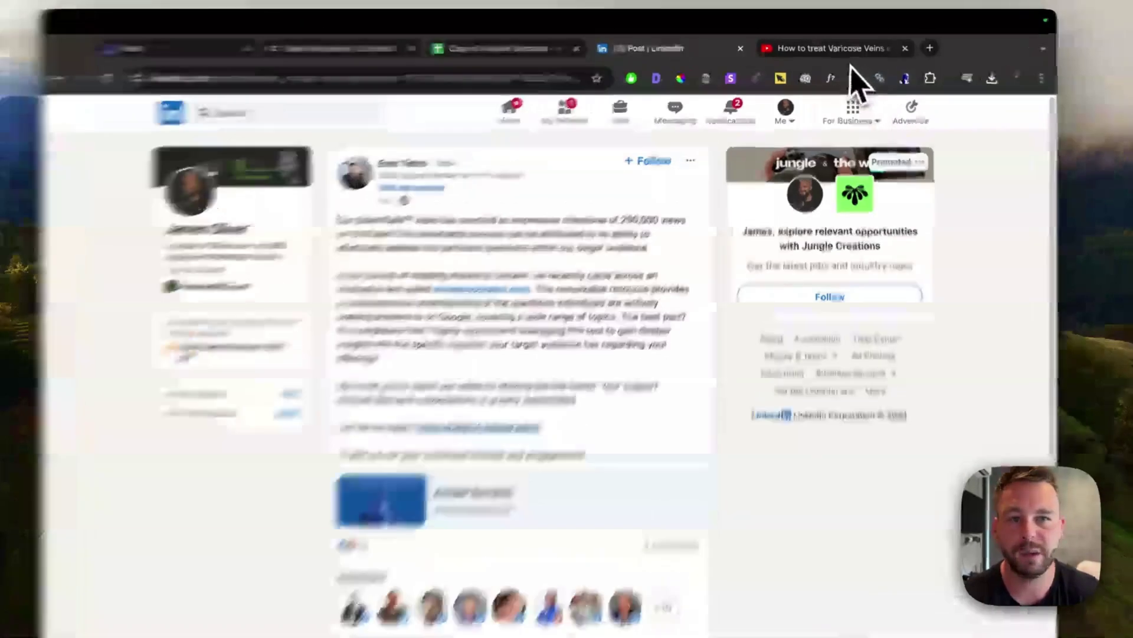
pyautogui.click(833, 46)
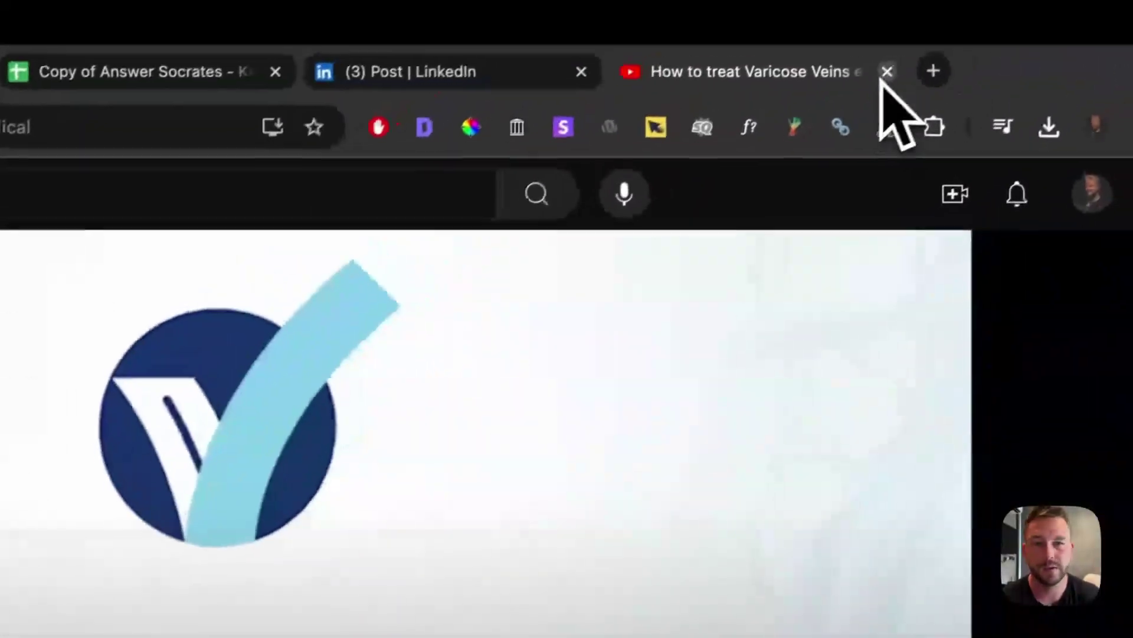
# Close the YouTube varicose veins video tab.
pyautogui.click(885, 71)
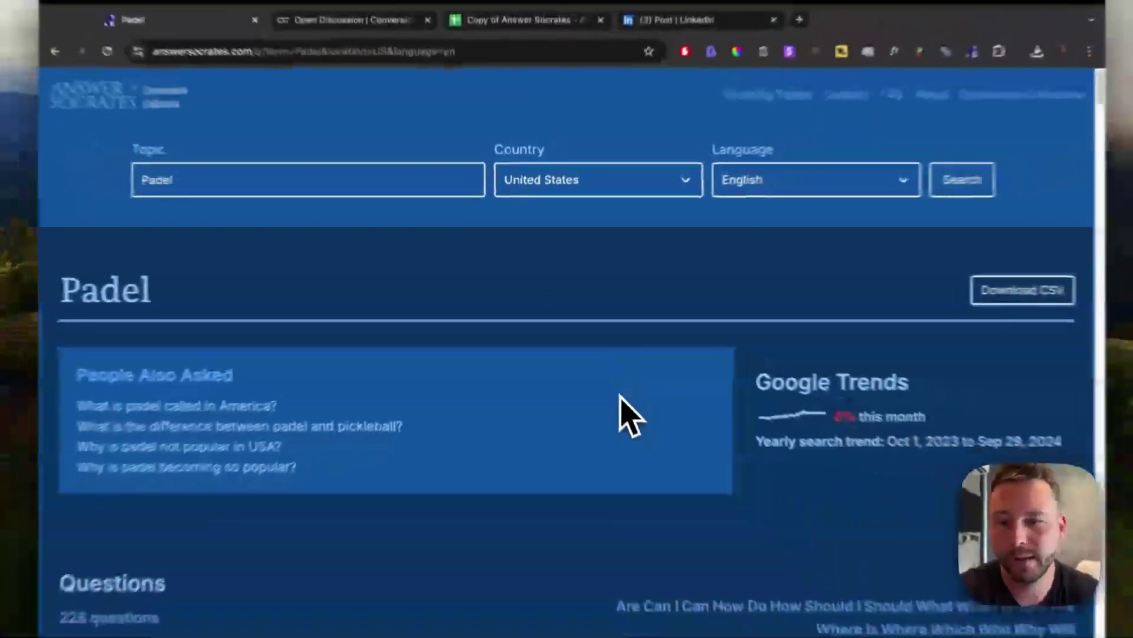
pyautogui.scroll(-4, 622, 419)
pyautogui.scroll(3, 464, 354)
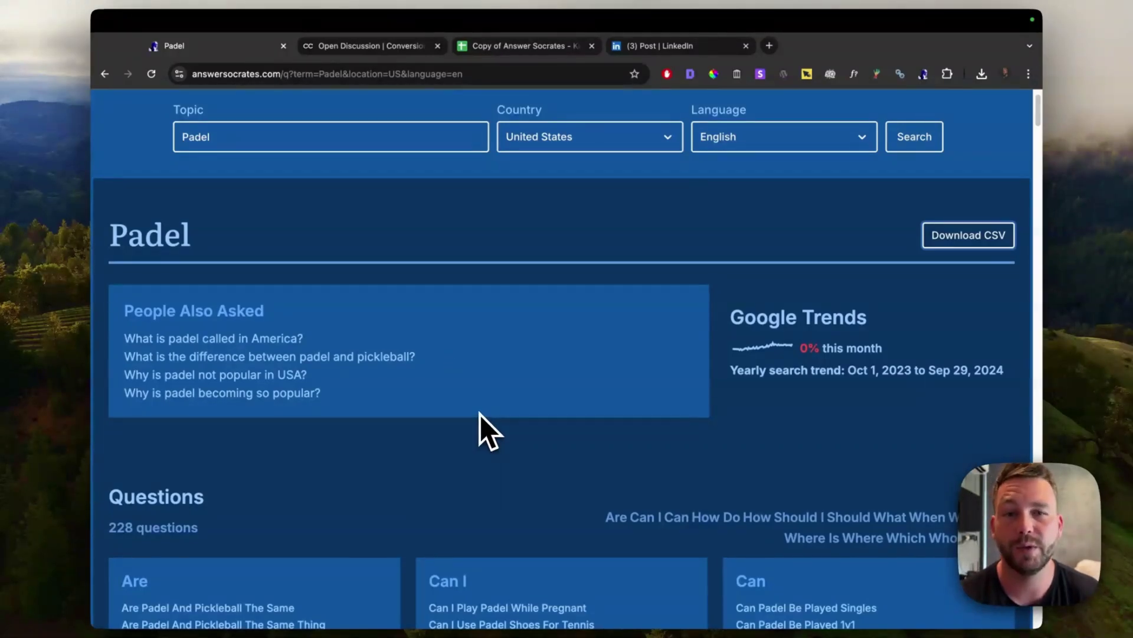
pyautogui.scroll(-1, 478, 418)
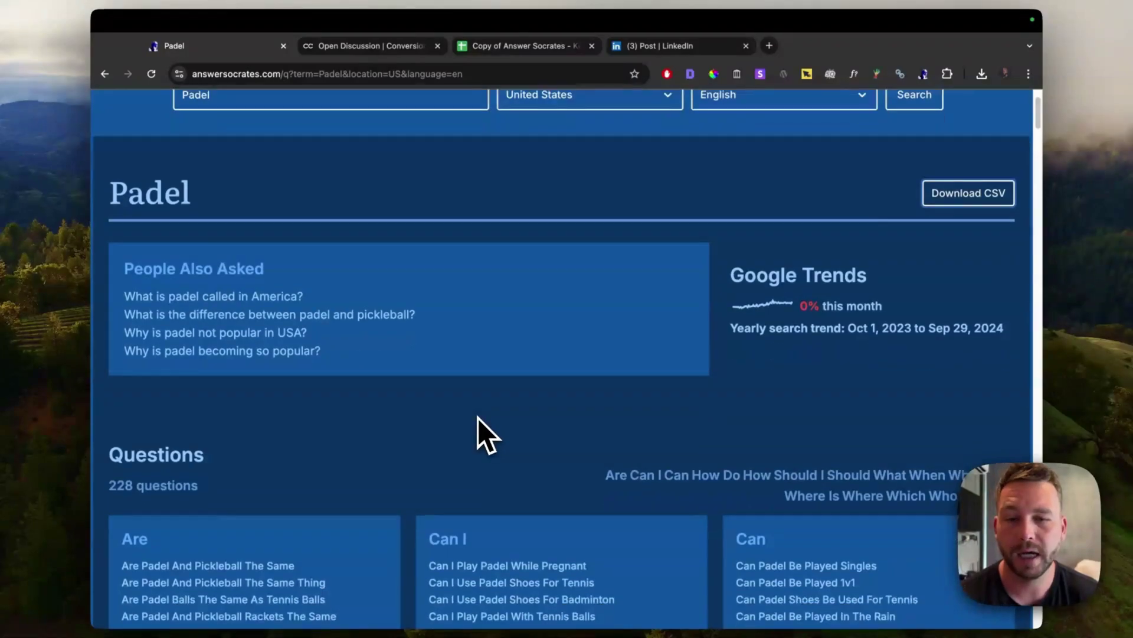
pyautogui.scroll(-3, 479, 420)
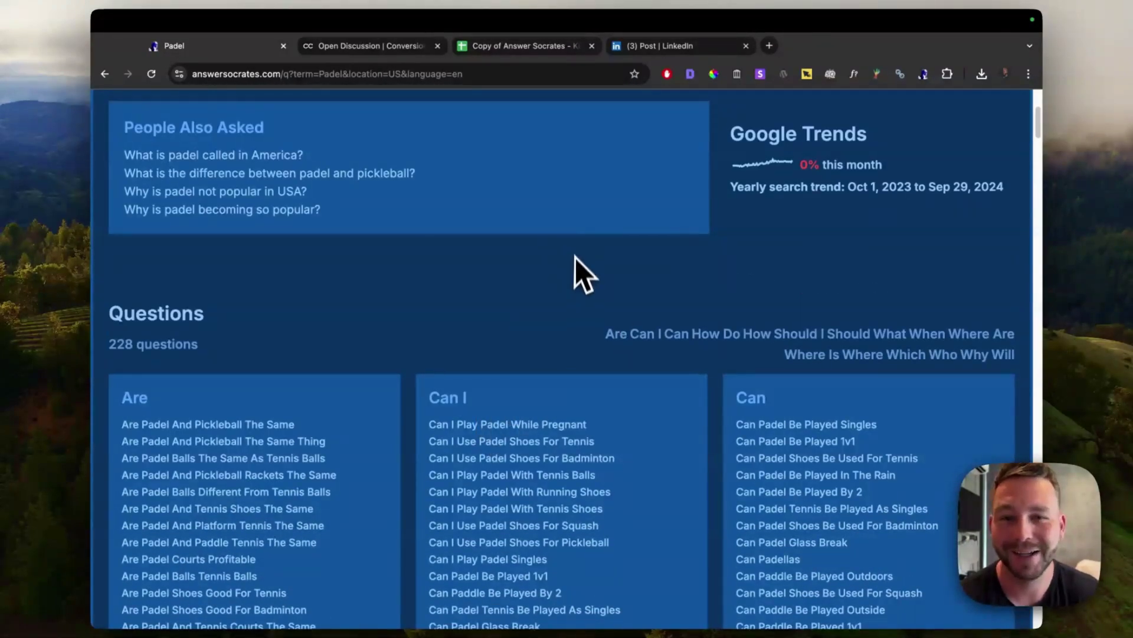
pyautogui.scroll(-4, 576, 283)
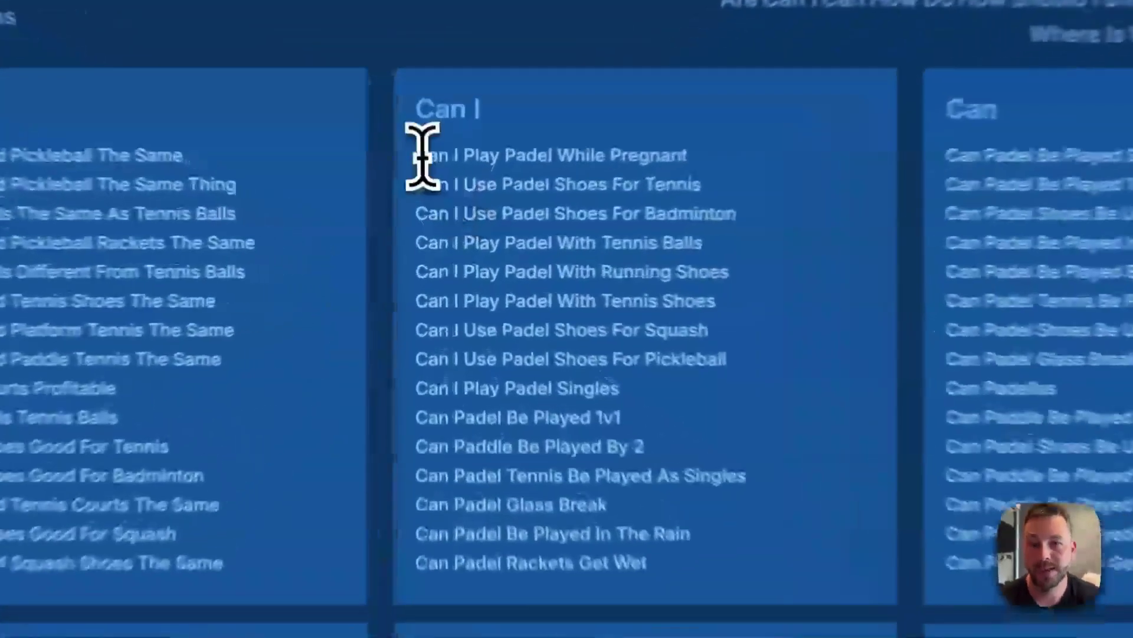
pyautogui.moveTo(422, 155); pyautogui.dragTo(658, 502)
pyautogui.click(714, 507)
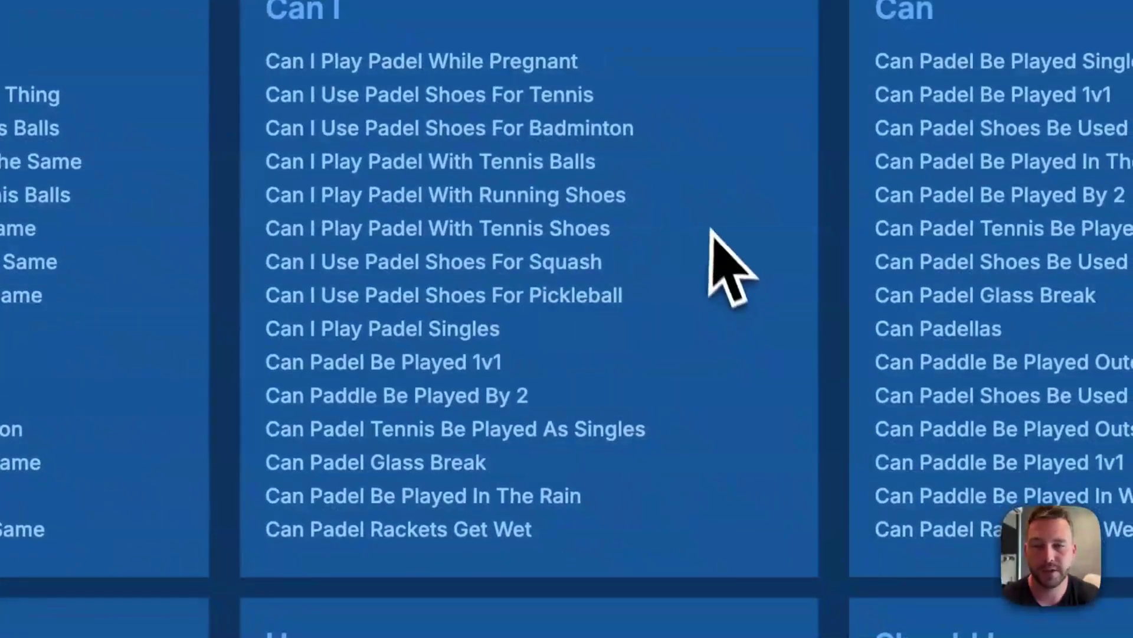
pyautogui.scroll(-5, 712, 231)
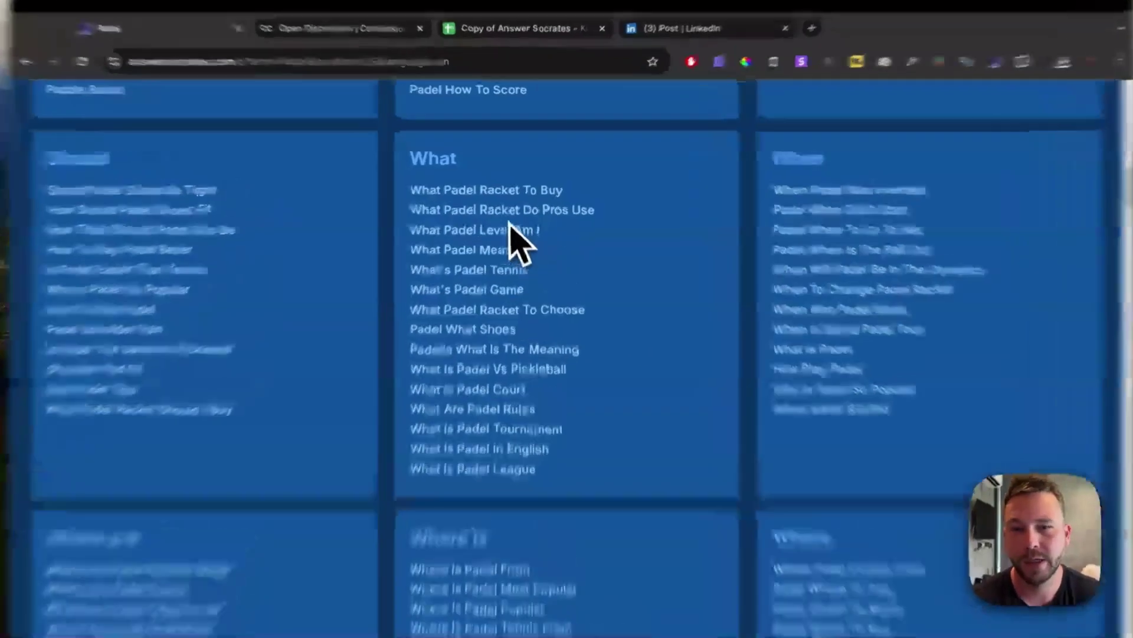
pyautogui.tripleClick(472, 189)
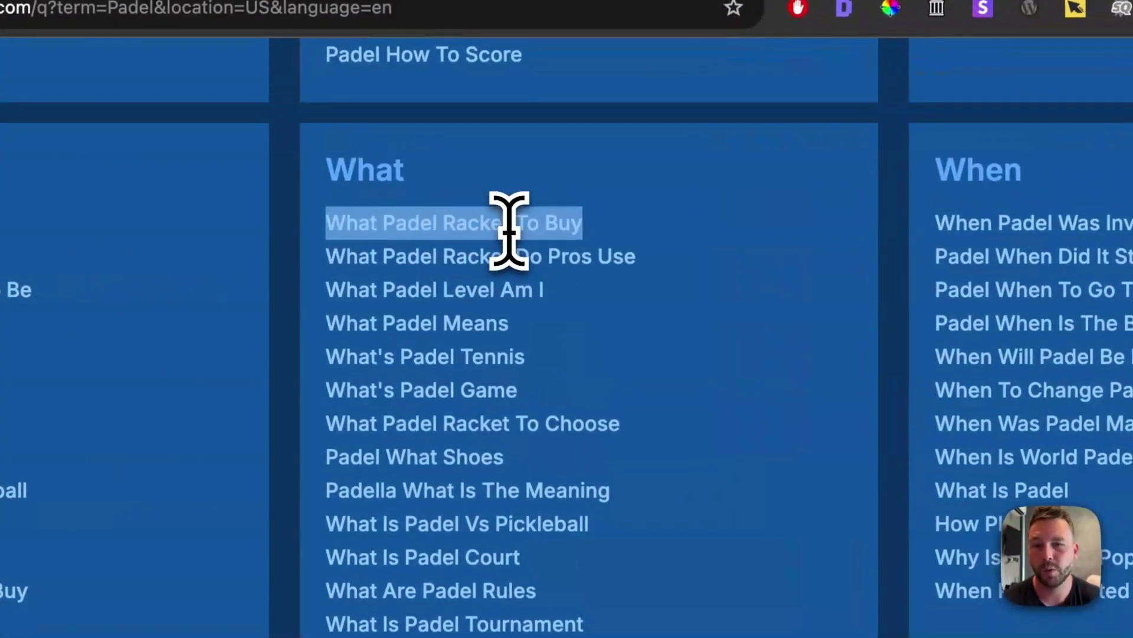
pyautogui.click(612, 243)
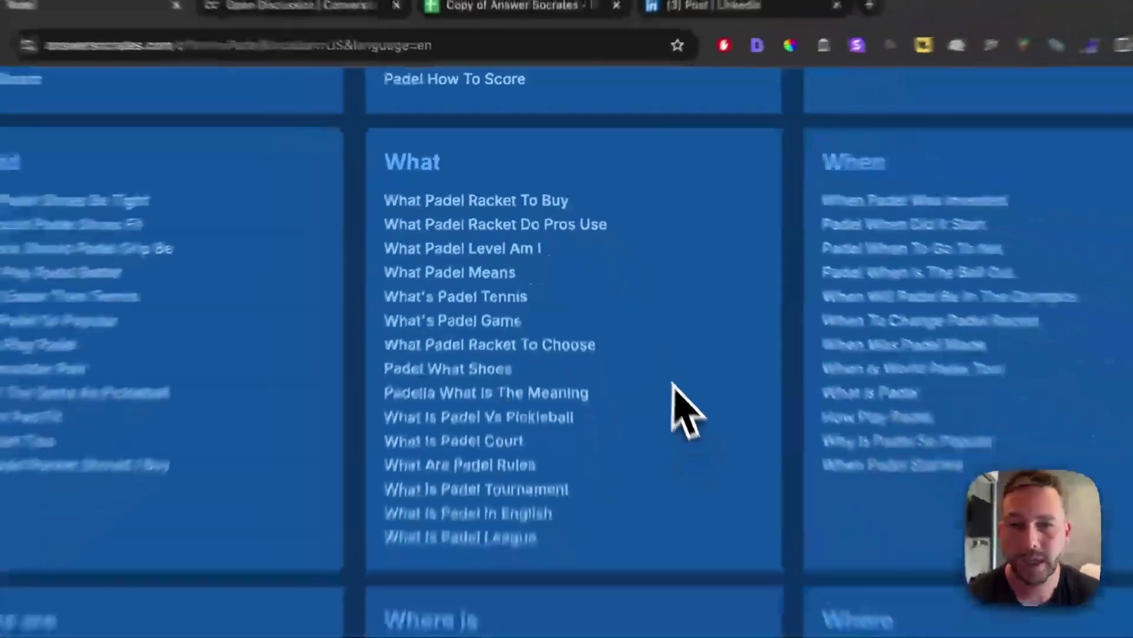
pyautogui.scroll(10, 674, 383)
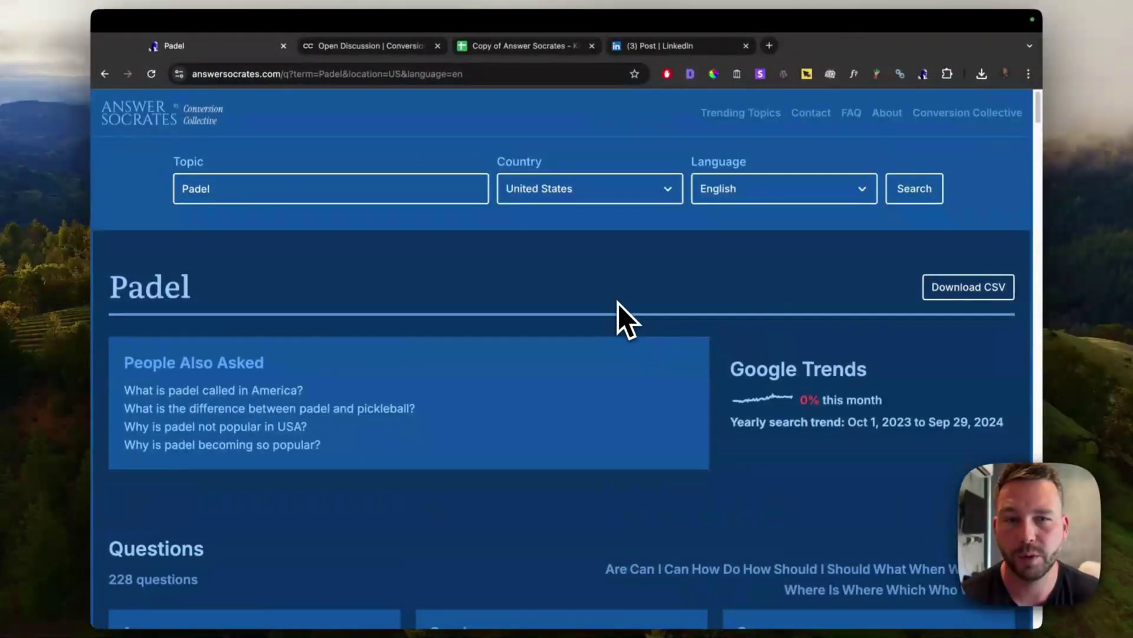